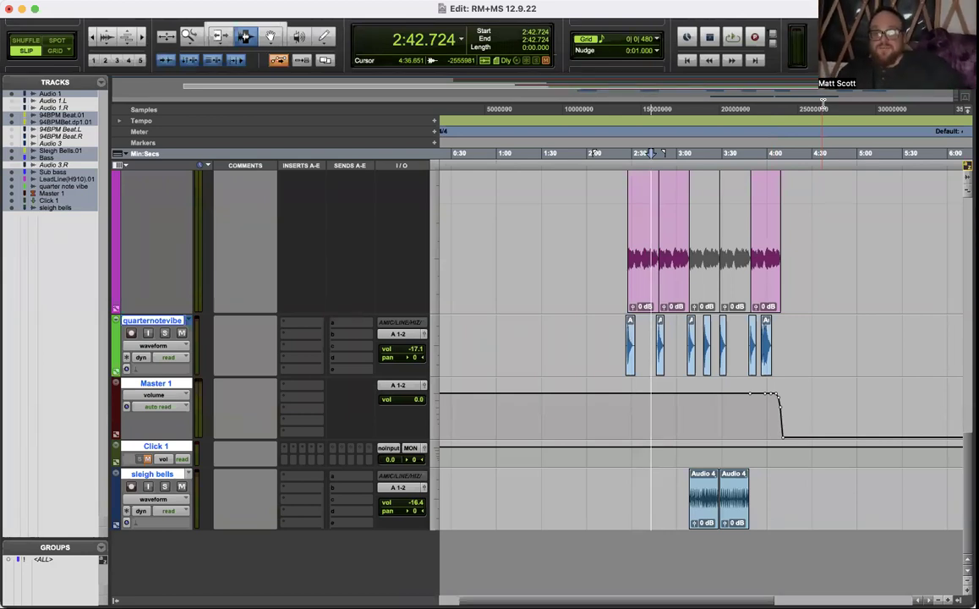
- Scroll the Edit window track list up and back down until the Bass track is visible
{"action": "scroll", "coordinate": [295, 298], "scroll_direction": "up", "scroll_amount": 10}
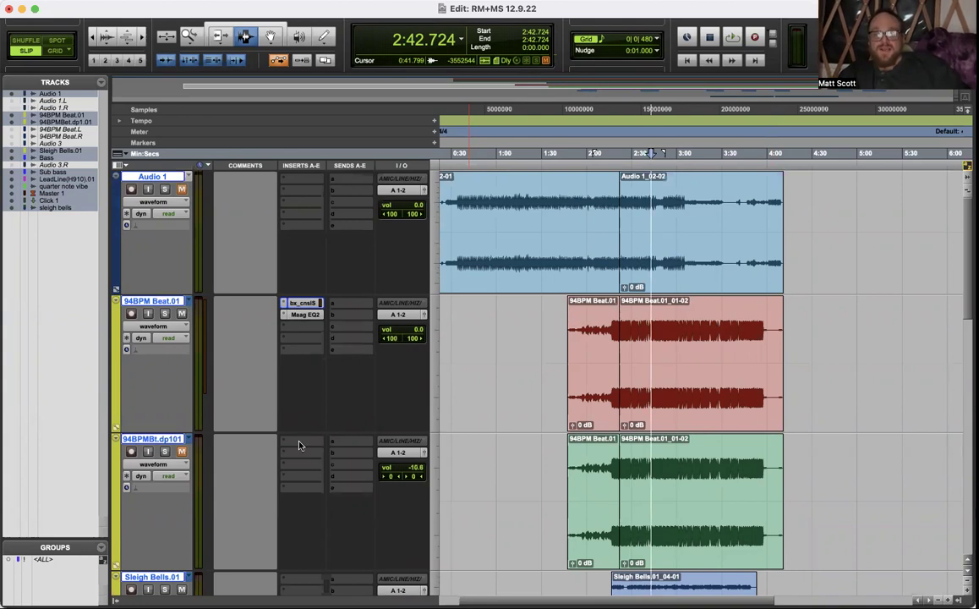
{"action": "scroll", "coordinate": [299, 446], "scroll_direction": "down", "scroll_amount": 6}
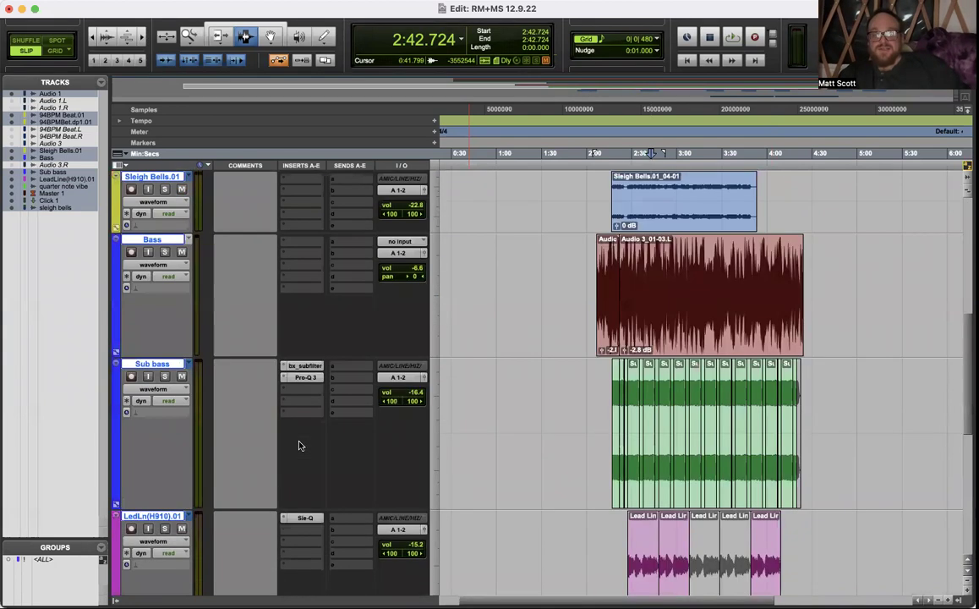
- Browse Bass insert A's plug-in menu toward Plugin Alliance > Purple Audio MC 77 (mono)
{"action": "left_click", "coordinate": [299, 240]}
{"action": "mouse_move", "coordinate": [302, 245]}
{"action": "mouse_move", "coordinate": [439, 213]}
{"action": "mouse_move", "coordinate": [450, 182]}
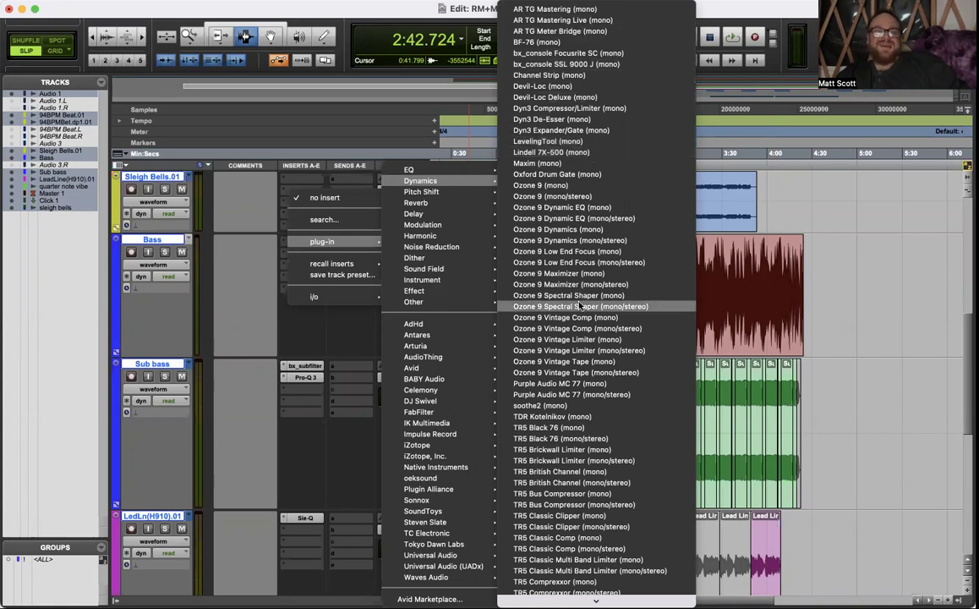
{"action": "mouse_move", "coordinate": [596, 600]}
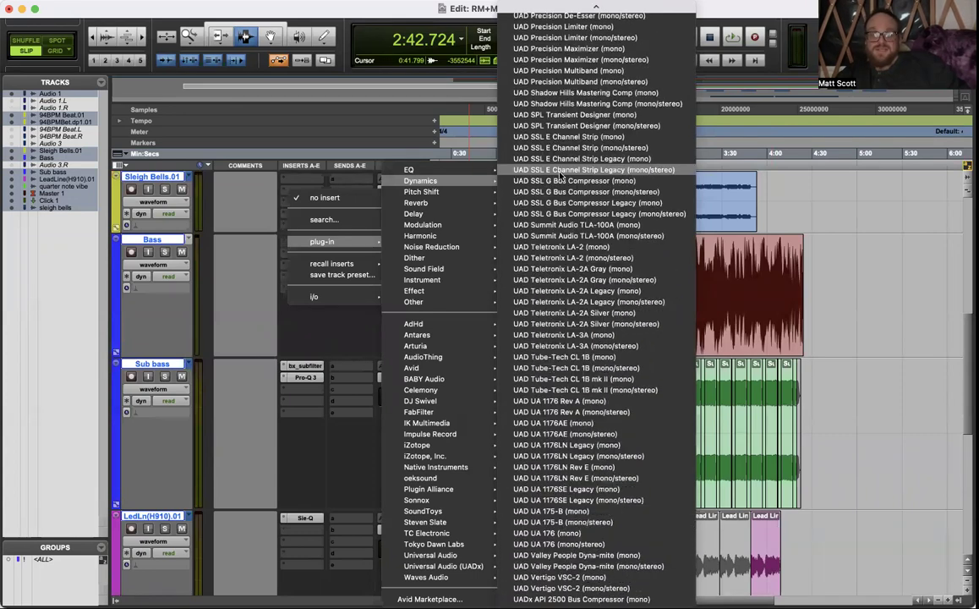
{"action": "scroll", "coordinate": [596, 304], "scroll_direction": "up", "scroll_amount": 10}
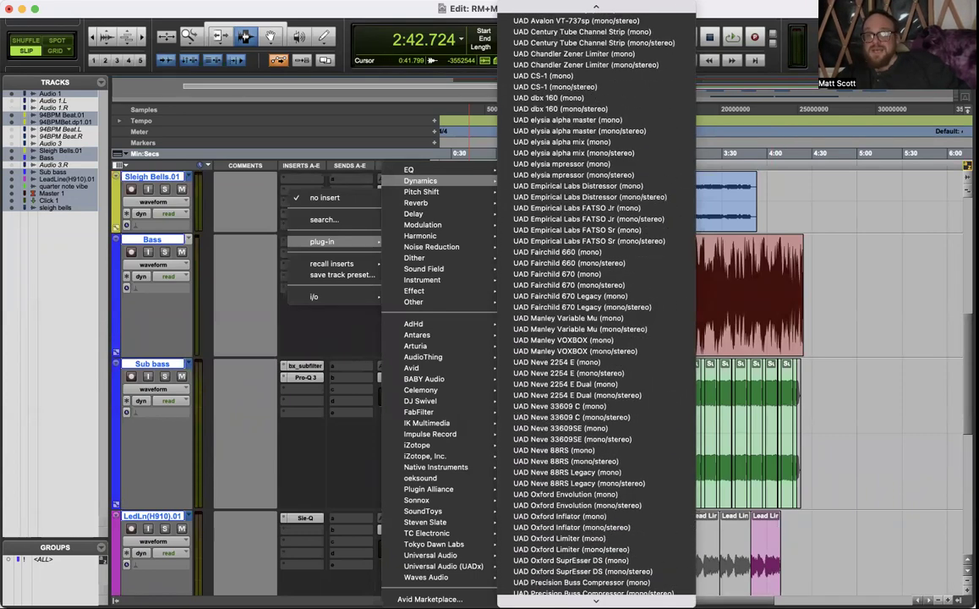
{"action": "scroll", "coordinate": [596, 304], "scroll_direction": "up", "scroll_amount": 6}
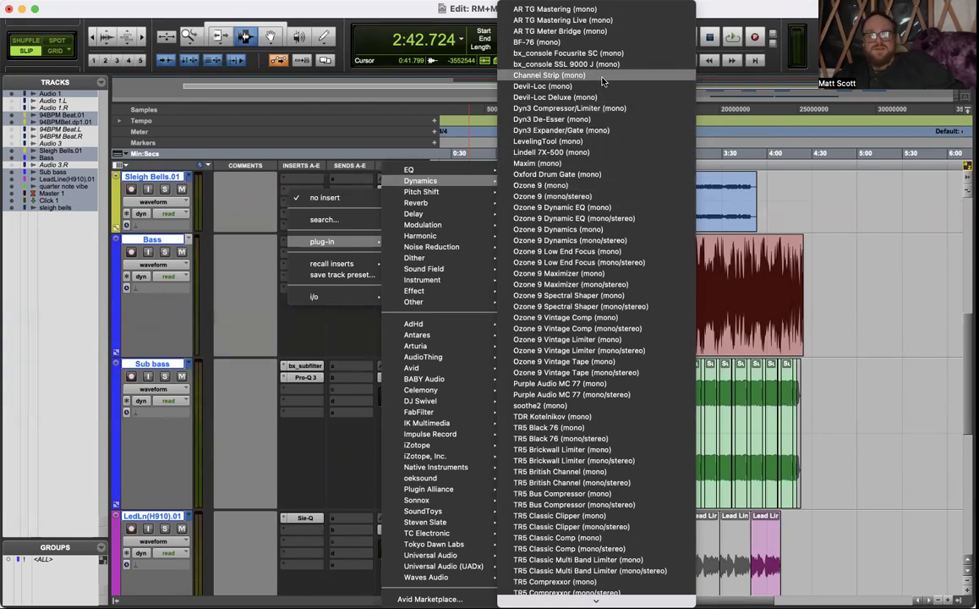
- Insert Purple Audio MC 77 (mono) on the Bass track and start playback to hear it
{"action": "mouse_move", "coordinate": [461, 541]}
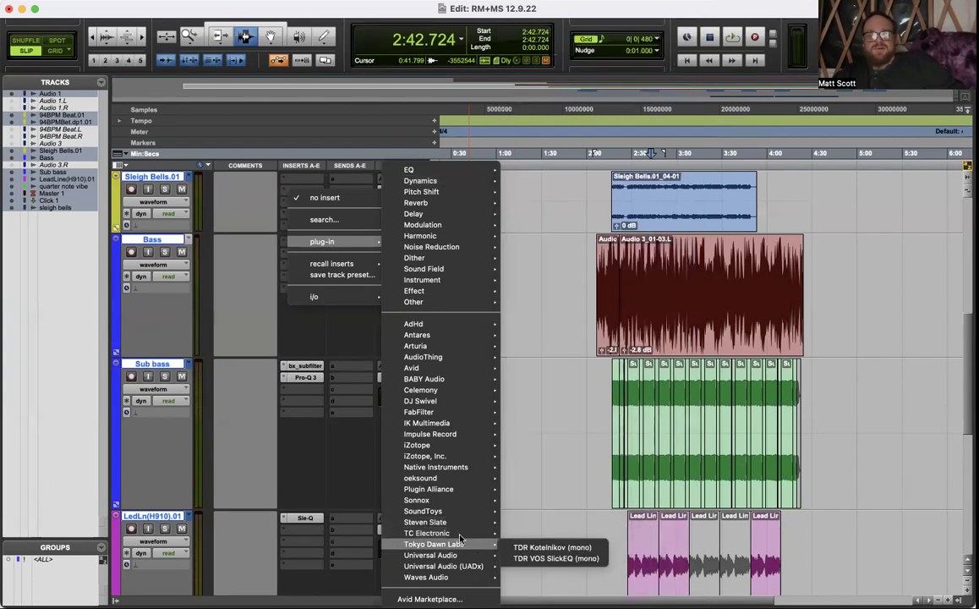
{"action": "mouse_move", "coordinate": [449, 488]}
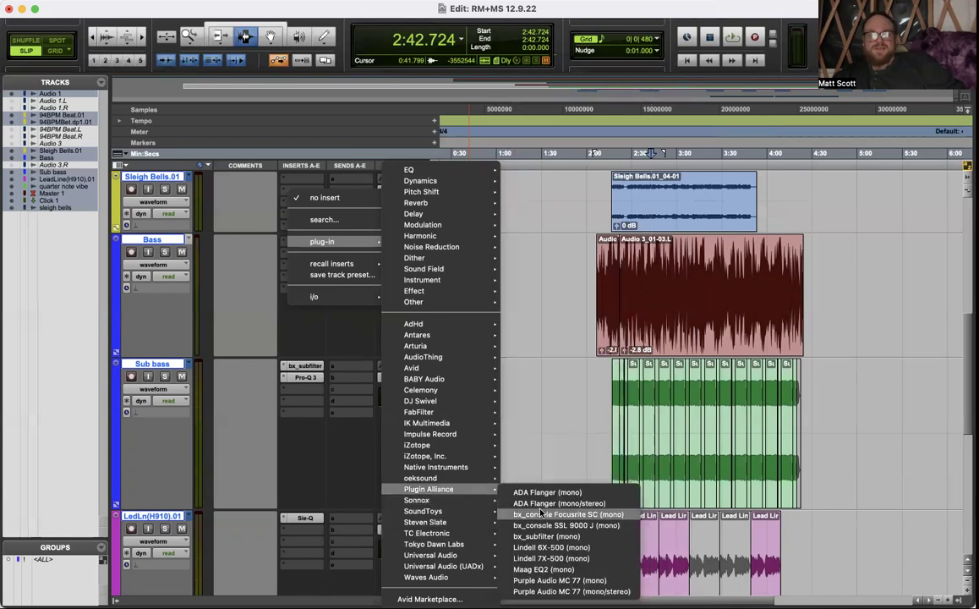
{"action": "left_click", "coordinate": [558, 580]}
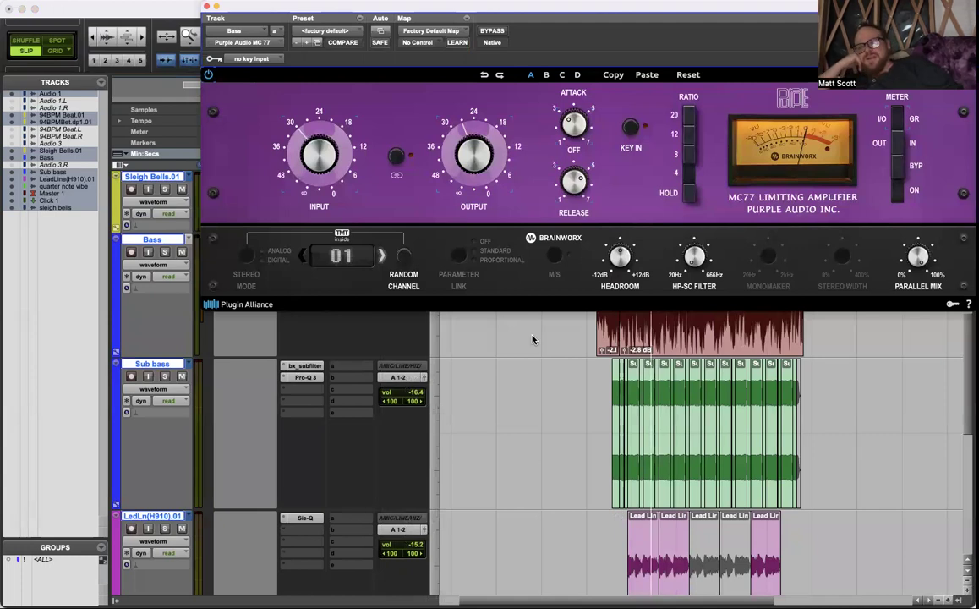
{"action": "key", "text": "space"}
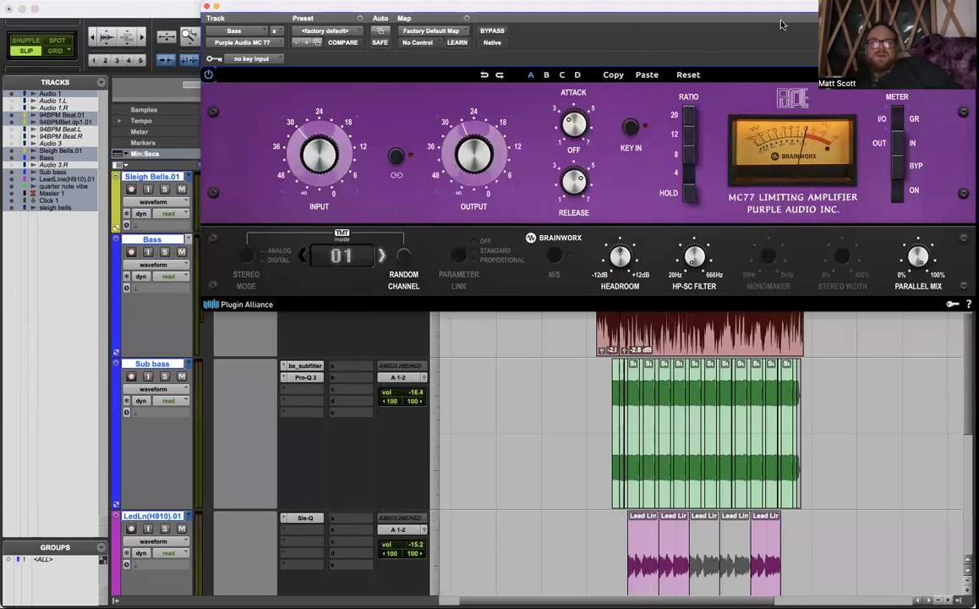
- Move the MC77 plug-in window down to uncover the transport area
{"action": "left_click_drag", "start_coordinate": [723, 8], "coordinate": [719, 160]}
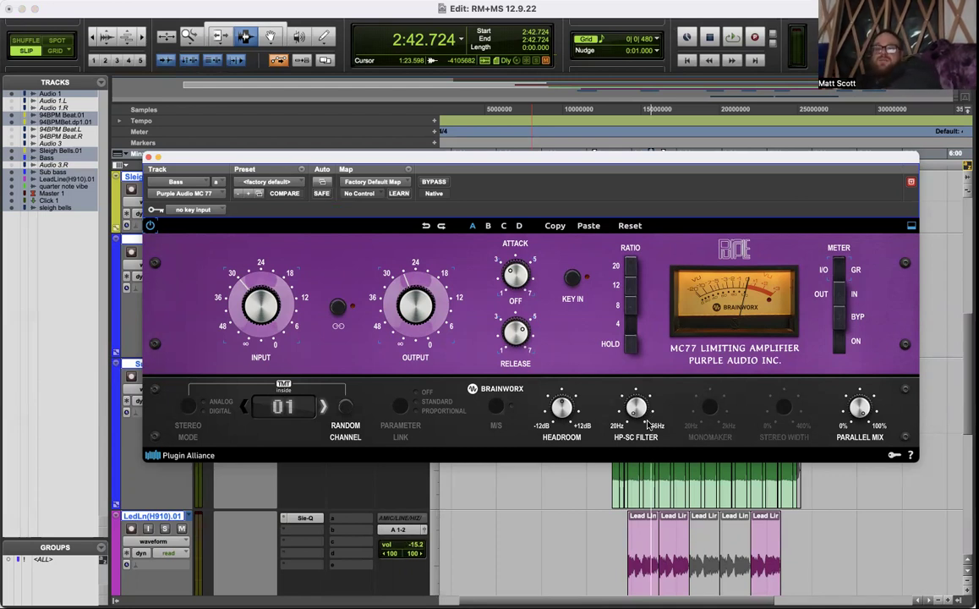
- Nudge the MC77 HP-SC filter up, then reset it to 20 Hz
{"action": "left_click_drag", "start_coordinate": [643, 416], "coordinate": [643, 406]}
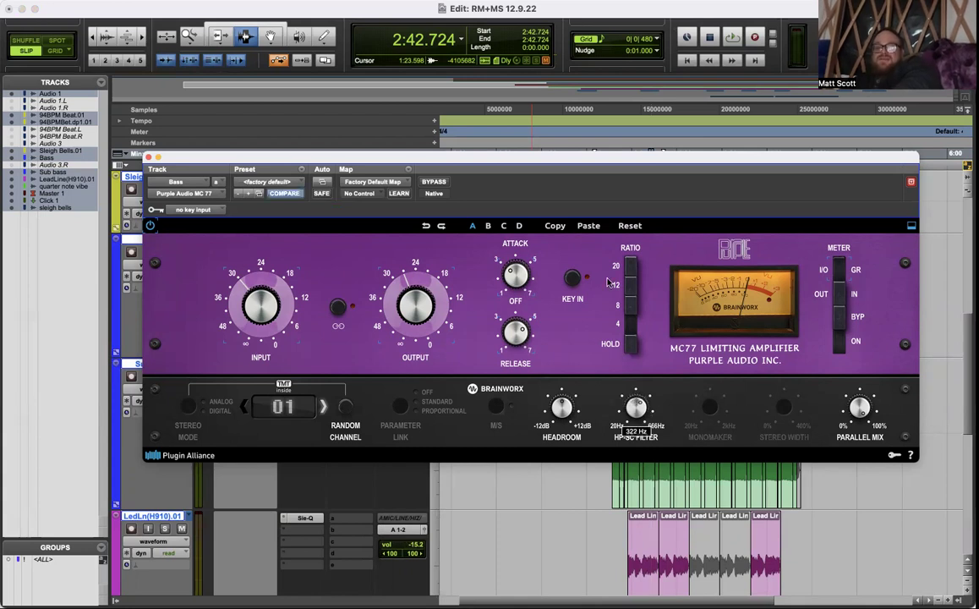
{"action": "left_click", "coordinate": [616, 427]}
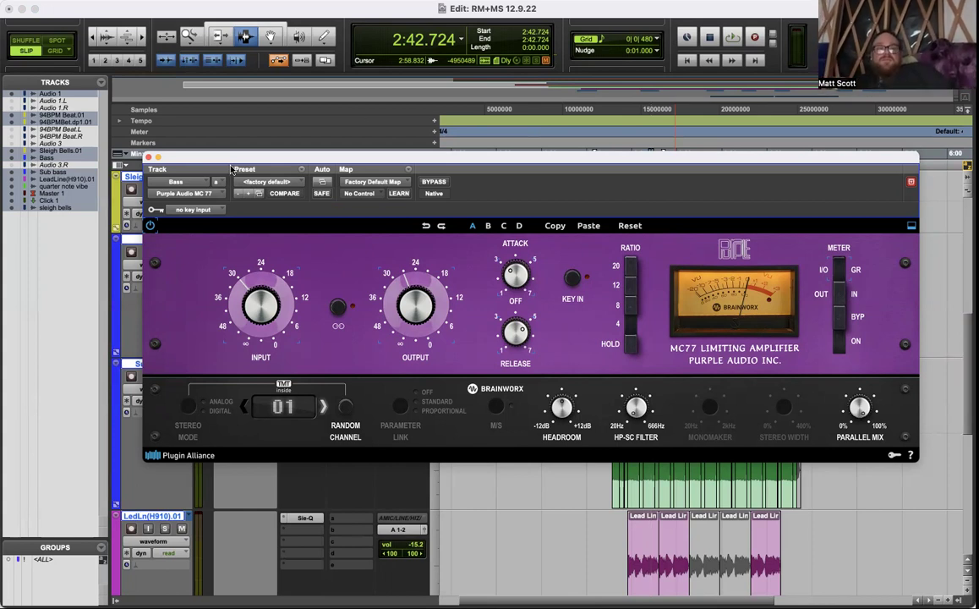
- Close the MC77 window and insert LevelingTool (mono) on Bass insert slot B
{"action": "left_click", "coordinate": [147, 158]}
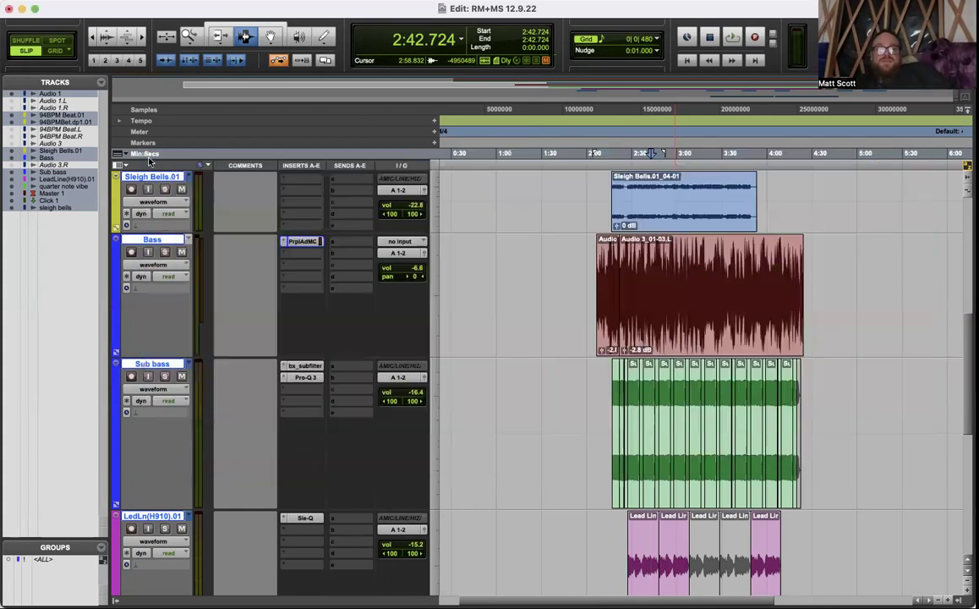
{"action": "left_click", "coordinate": [295, 251]}
{"action": "mouse_move", "coordinate": [338, 252]}
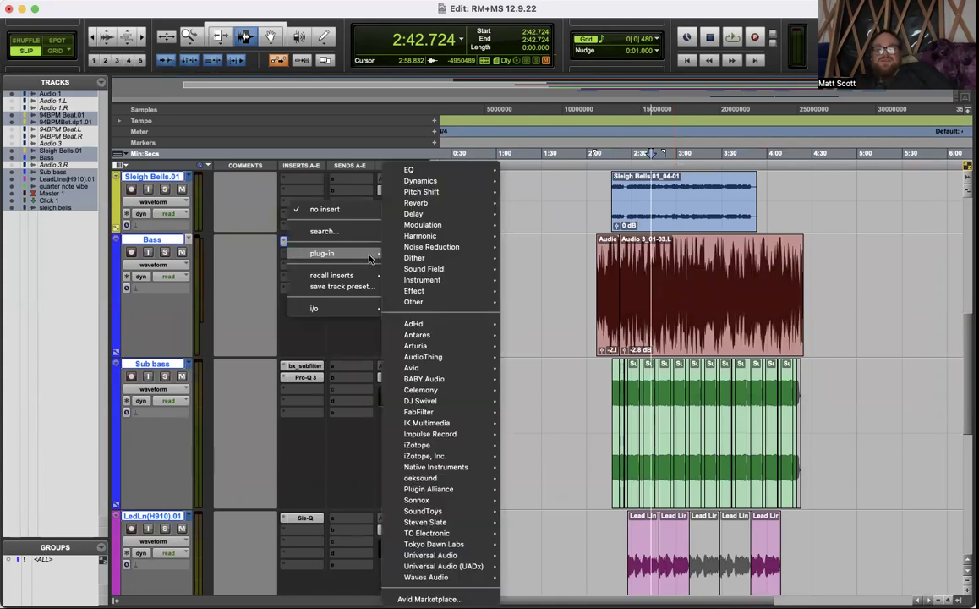
{"action": "mouse_move", "coordinate": [436, 180]}
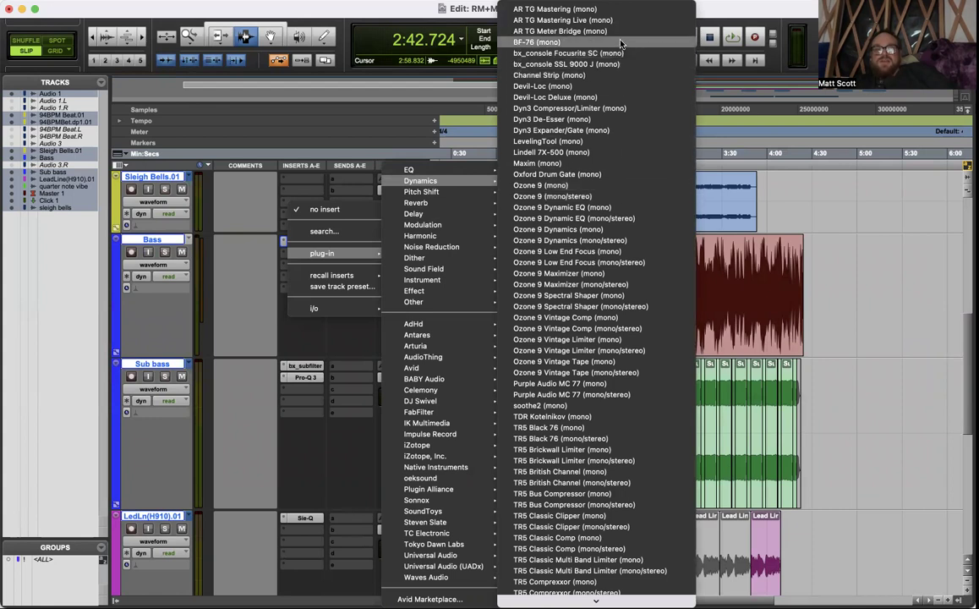
{"action": "left_click", "coordinate": [614, 142]}
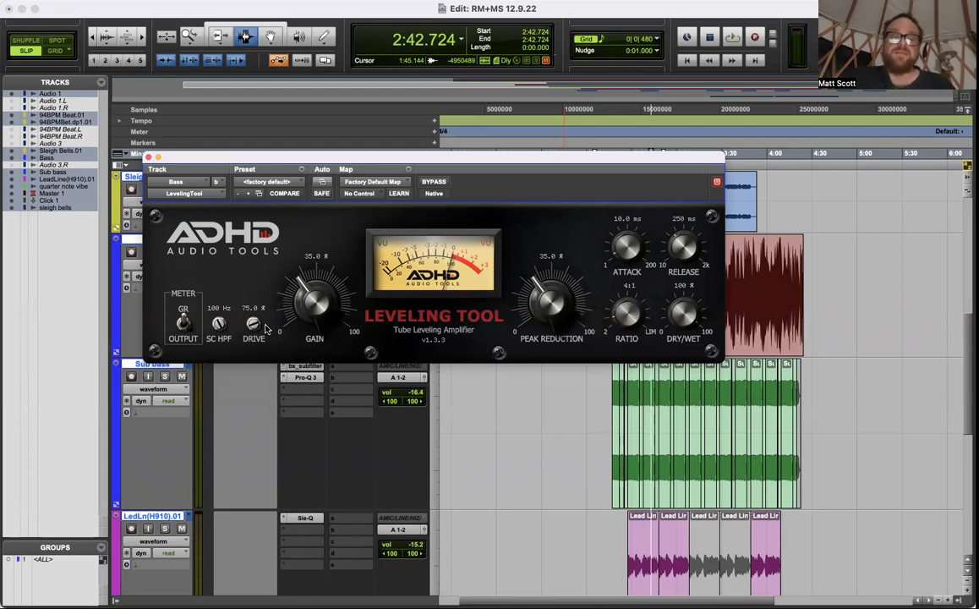
- Turn the Leveling Tool's Drive down from 75.0% to 0.00%
{"action": "left_click_drag", "start_coordinate": [254, 323], "coordinate": [272, 339]}
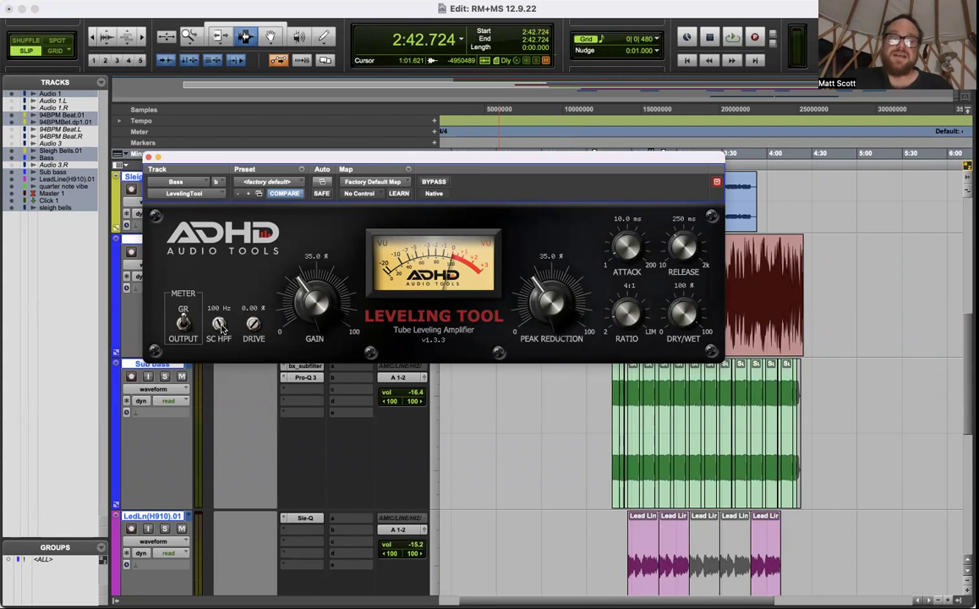
- Set the Leveling Tool's sidechain high-pass filter to 145 Hz
{"action": "left_click_drag", "start_coordinate": [219, 325], "coordinate": [200, 291]}
{"action": "left_click", "coordinate": [218, 324], "text": "alt"}
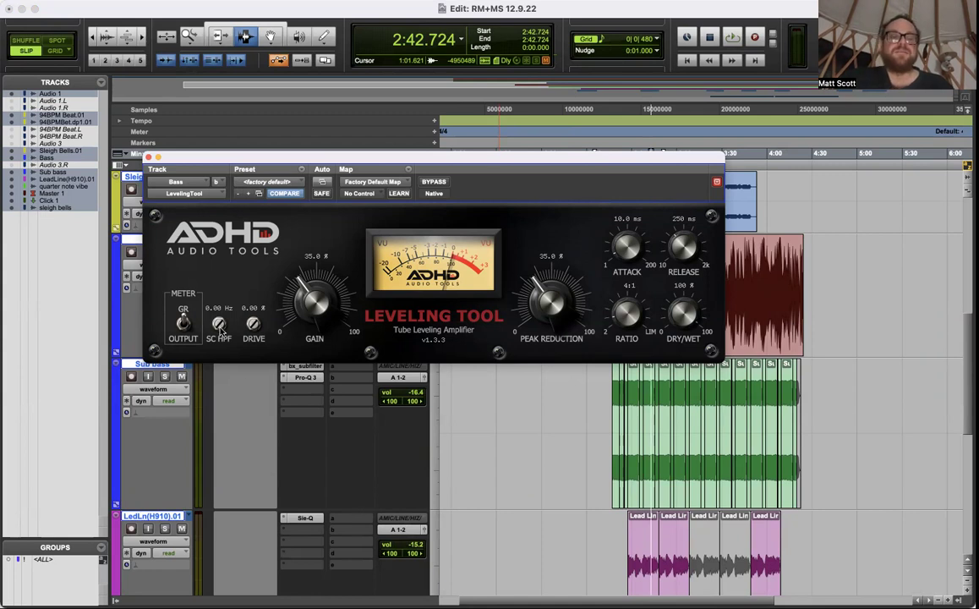
{"action": "key", "text": "super+z"}
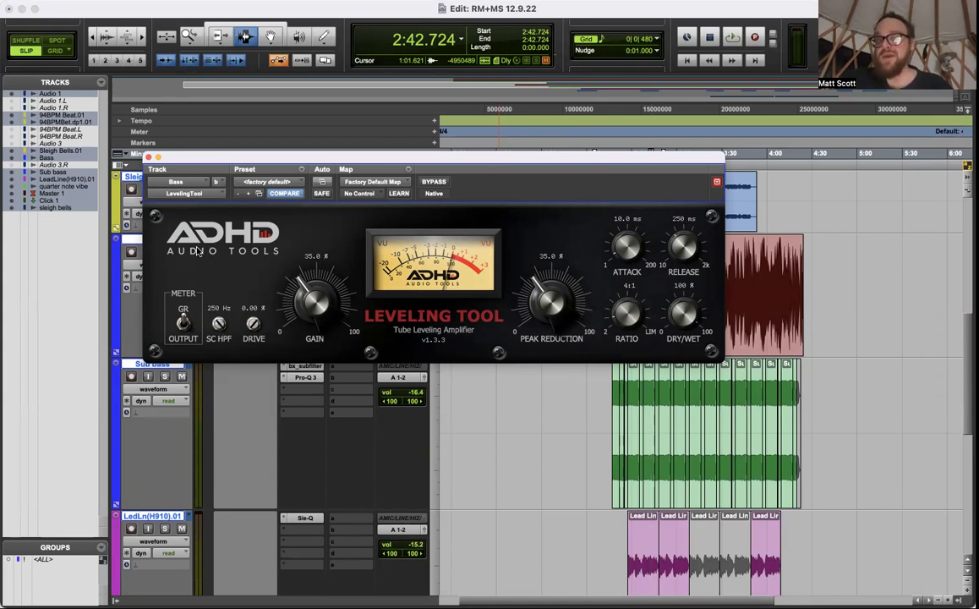
{"action": "left_click_drag", "start_coordinate": [218, 323], "coordinate": [236, 378]}
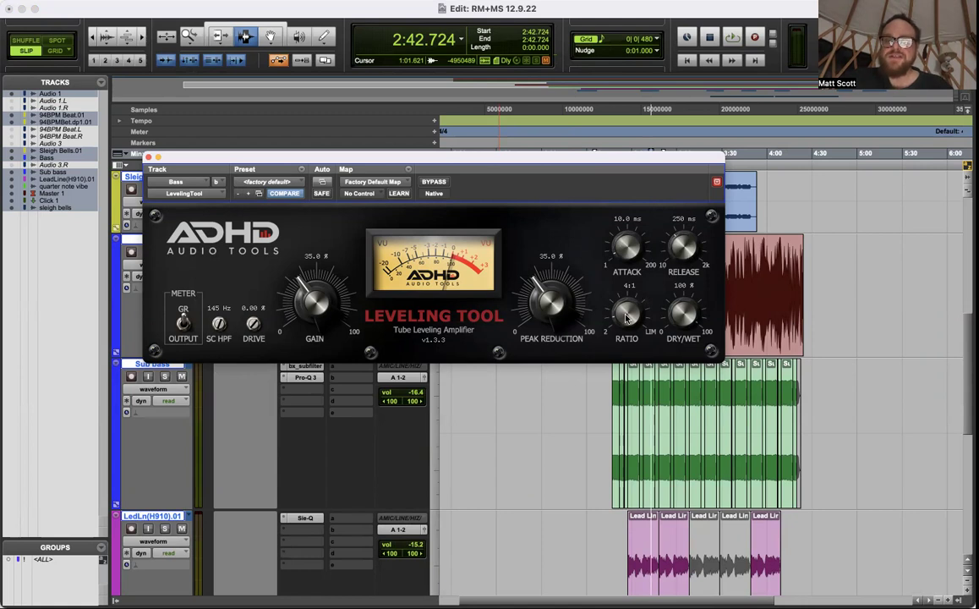
- Adjust the Leveling Tool ratio and fine-tune the Dry/Wet blend to 74.2%
{"action": "left_click_drag", "start_coordinate": [626, 315], "coordinate": [568, 279]}
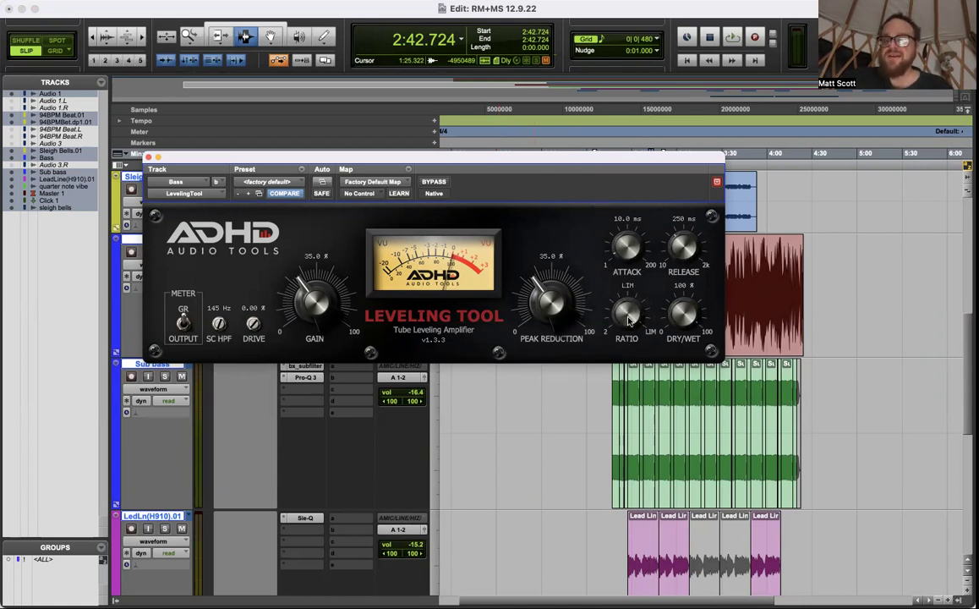
{"action": "left_click_drag", "start_coordinate": [628, 319], "coordinate": [631, 341]}
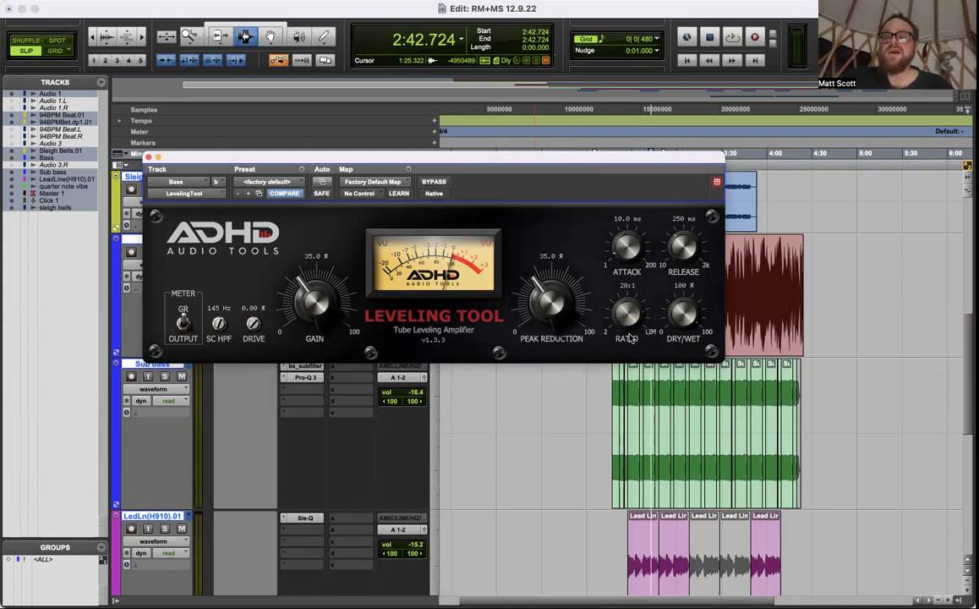
{"action": "scroll", "coordinate": [624, 314], "scroll_direction": "down", "scroll_amount": 1}
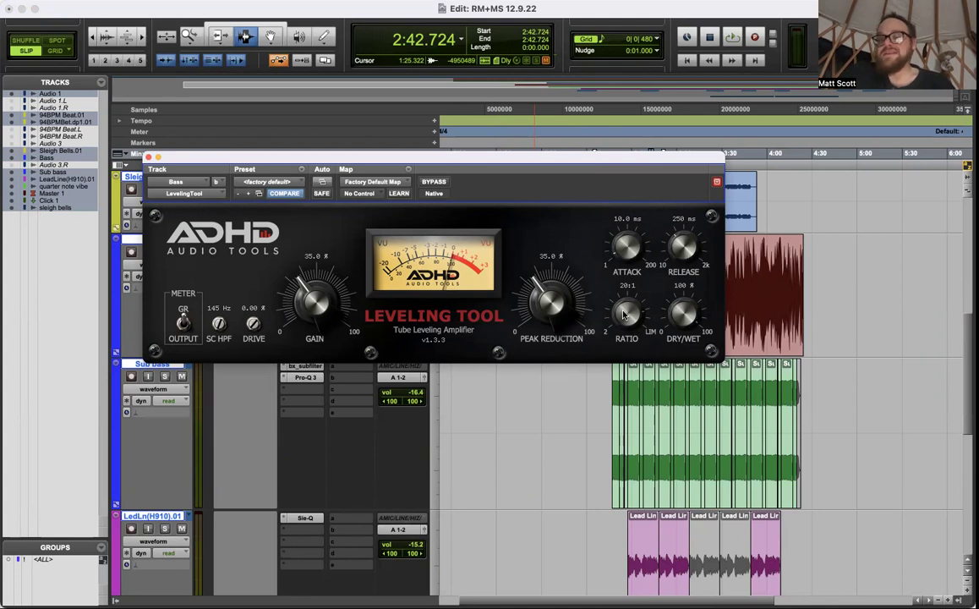
{"action": "scroll", "coordinate": [625, 318], "scroll_direction": "up", "scroll_amount": 2}
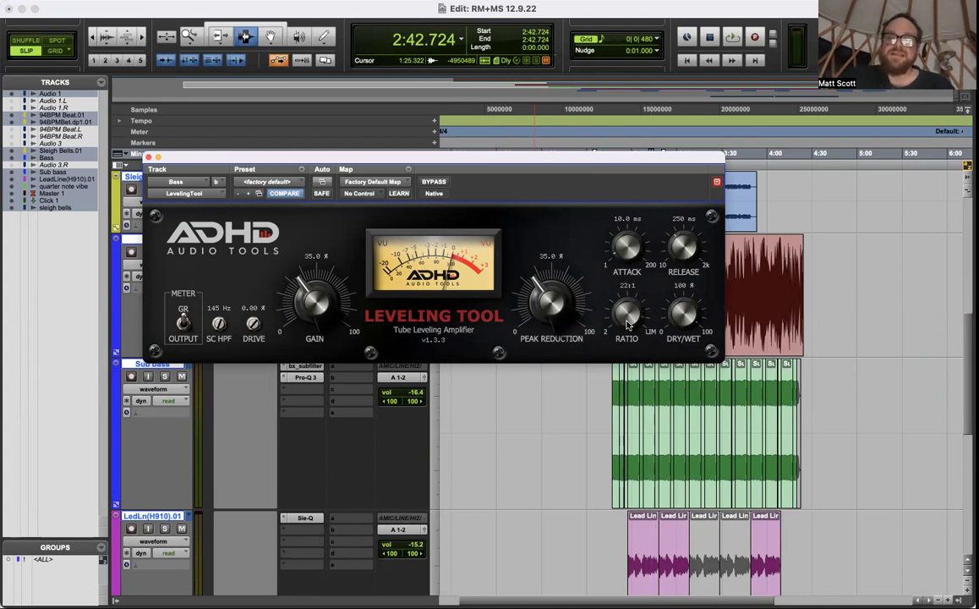
{"action": "scroll", "coordinate": [626, 324], "scroll_direction": "up", "scroll_amount": 2}
{"action": "scroll", "coordinate": [626, 326], "scroll_direction": "down", "scroll_amount": 3}
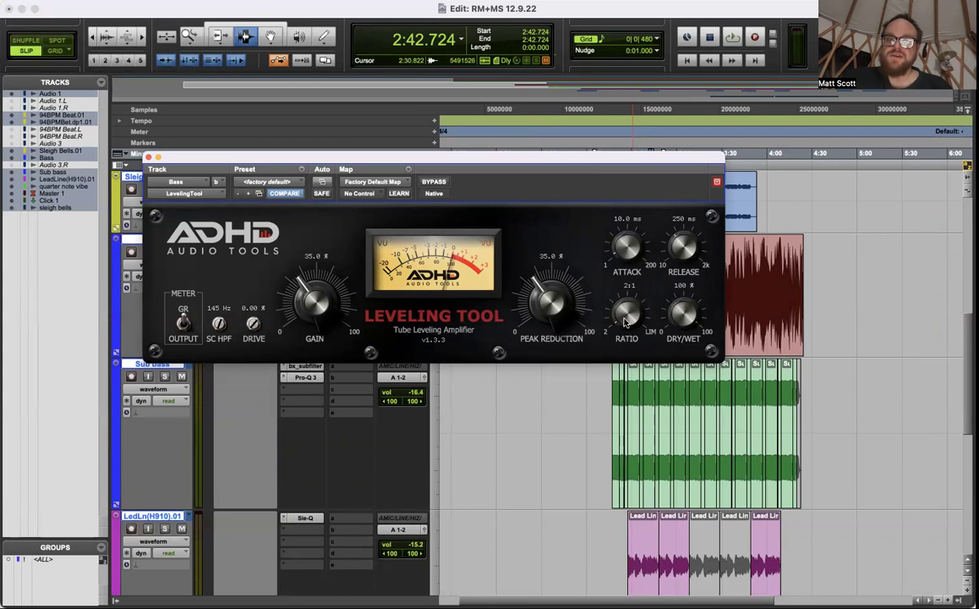
{"action": "scroll", "coordinate": [623, 312], "scroll_direction": "up", "scroll_amount": 1}
{"action": "scroll", "coordinate": [623, 313], "scroll_direction": "up", "scroll_amount": 4}
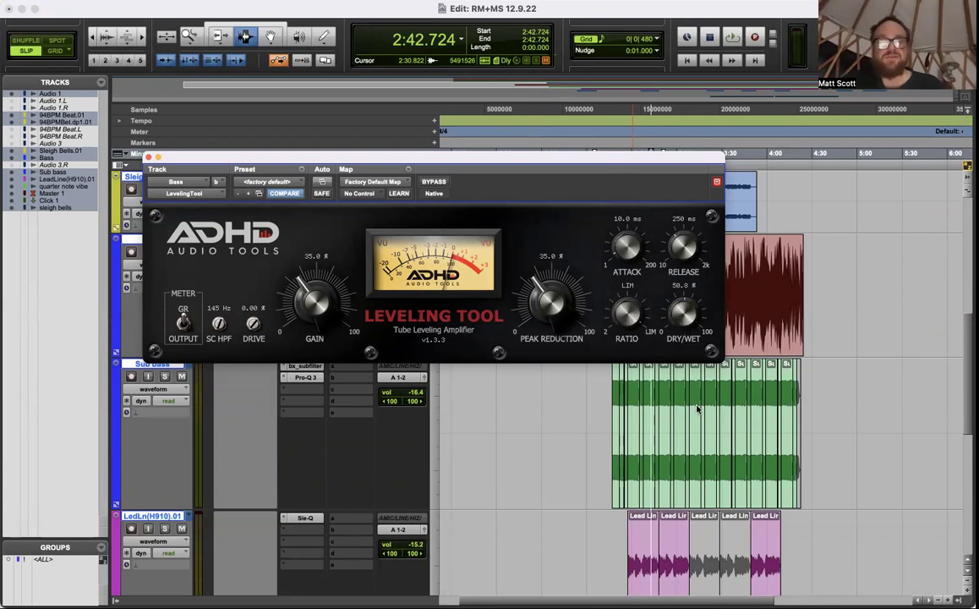
{"action": "scroll", "coordinate": [681, 316], "scroll_direction": "down", "scroll_amount": 5}
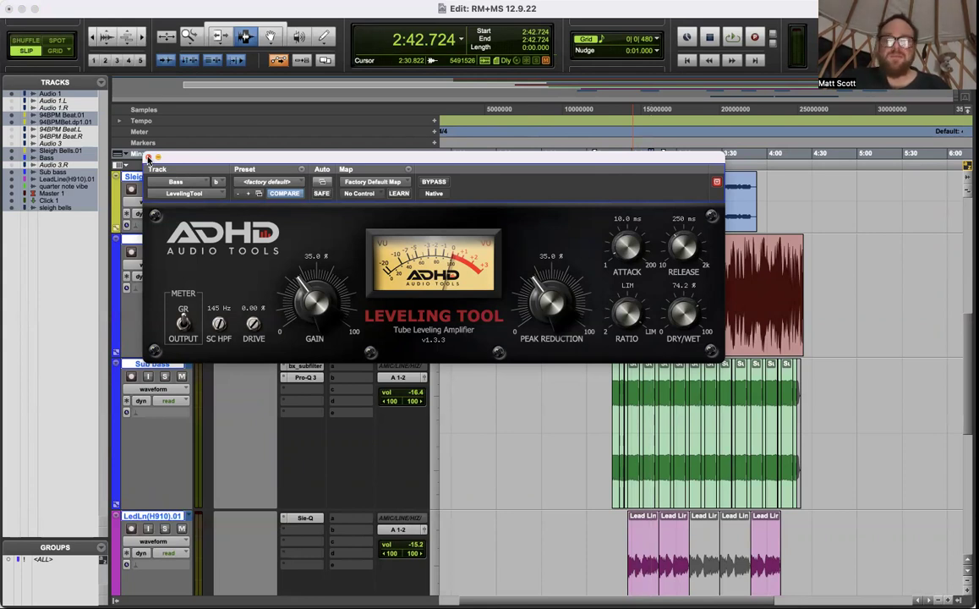
- Close the Leveling Tool and insert bx_console SSL 9000 J (mono) on the next Bass insert
{"action": "left_click", "coordinate": [148, 158]}
{"action": "left_click", "coordinate": [296, 253]}
{"action": "mouse_move", "coordinate": [302, 268]}
{"action": "mouse_move", "coordinate": [472, 184]}
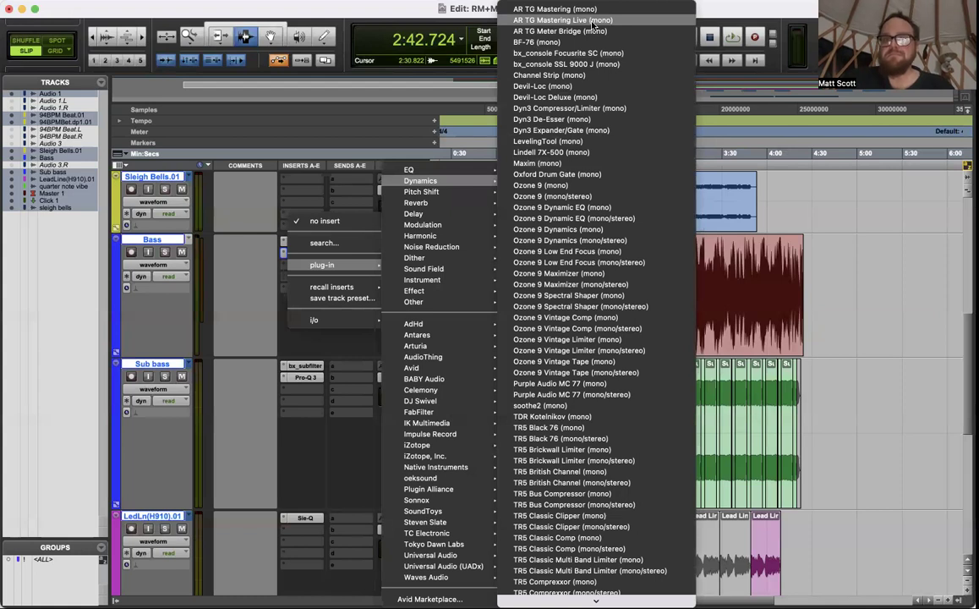
{"action": "left_click", "coordinate": [595, 65]}
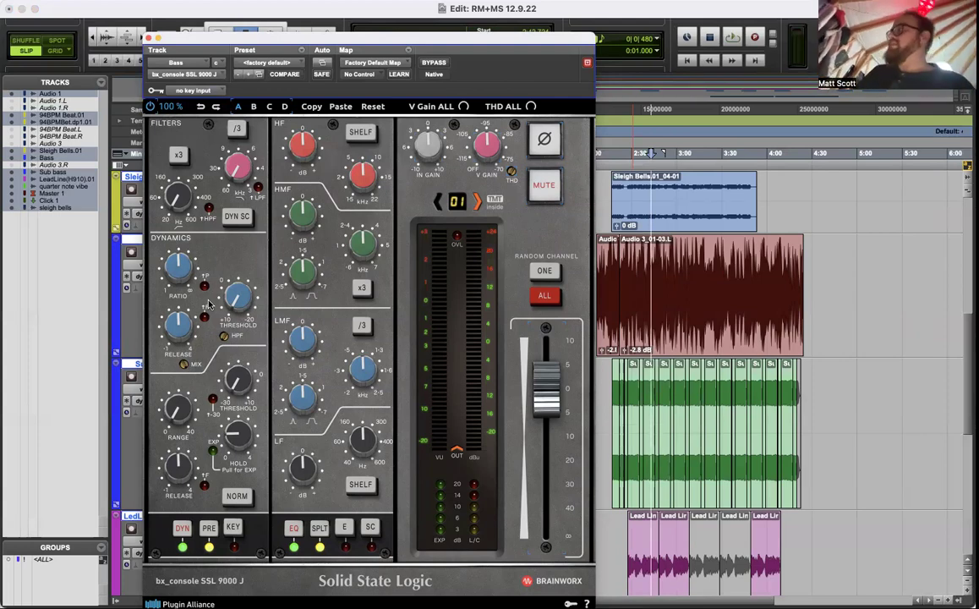
{"action": "key", "text": "space"}
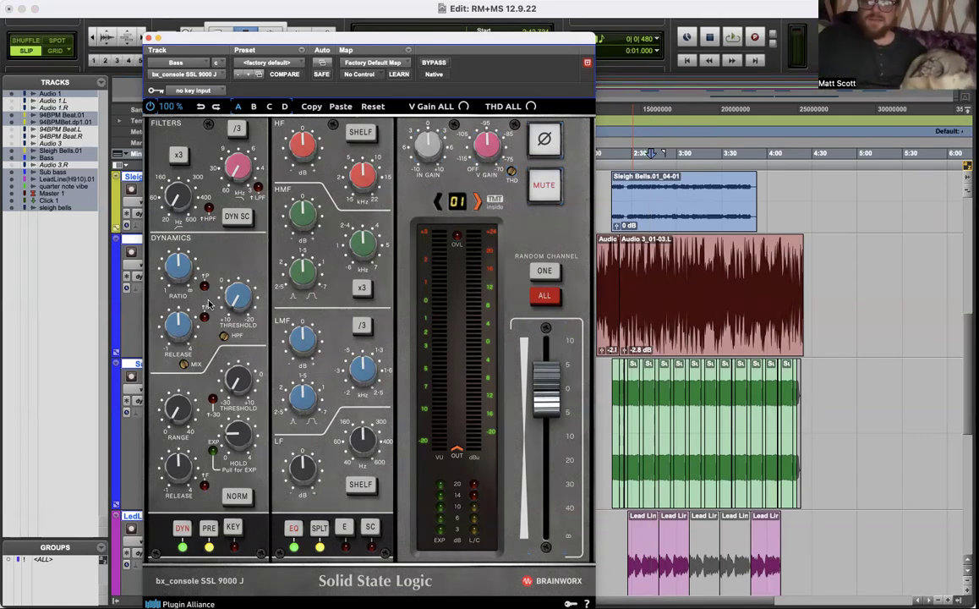
{"action": "key", "text": "space"}
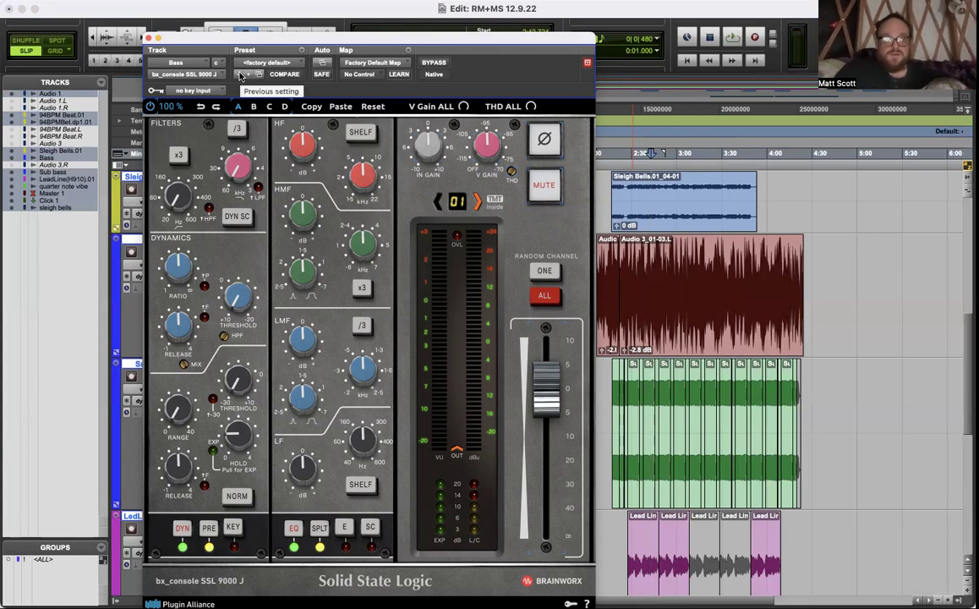
- Close the SSL 9000 J window and pick Oxford Drum Gate (mono) for the next empty Bass insert
{"action": "left_click", "coordinate": [148, 39]}
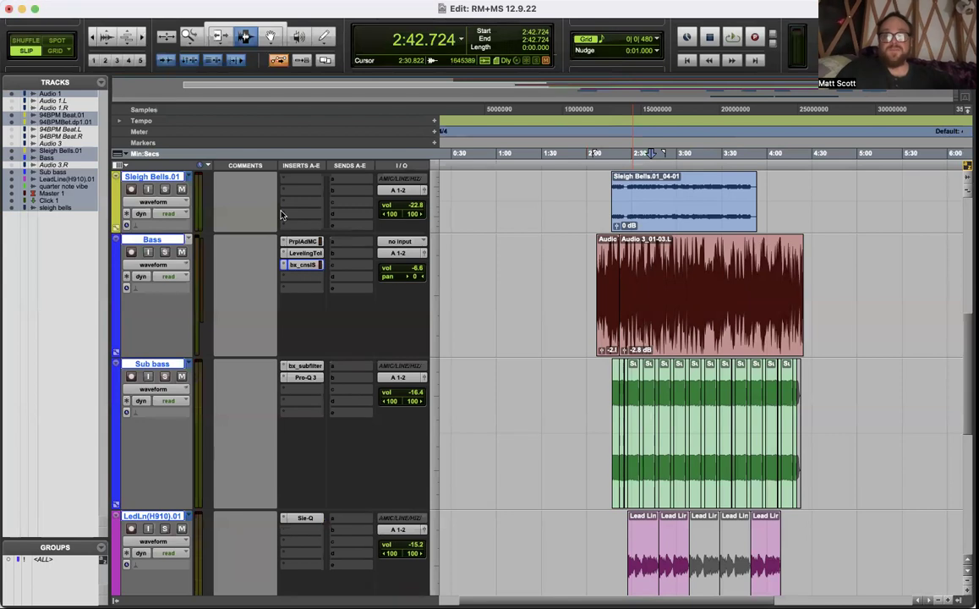
{"action": "left_click", "coordinate": [306, 277]}
{"action": "mouse_move", "coordinate": [338, 277]}
{"action": "mouse_move", "coordinate": [418, 301]}
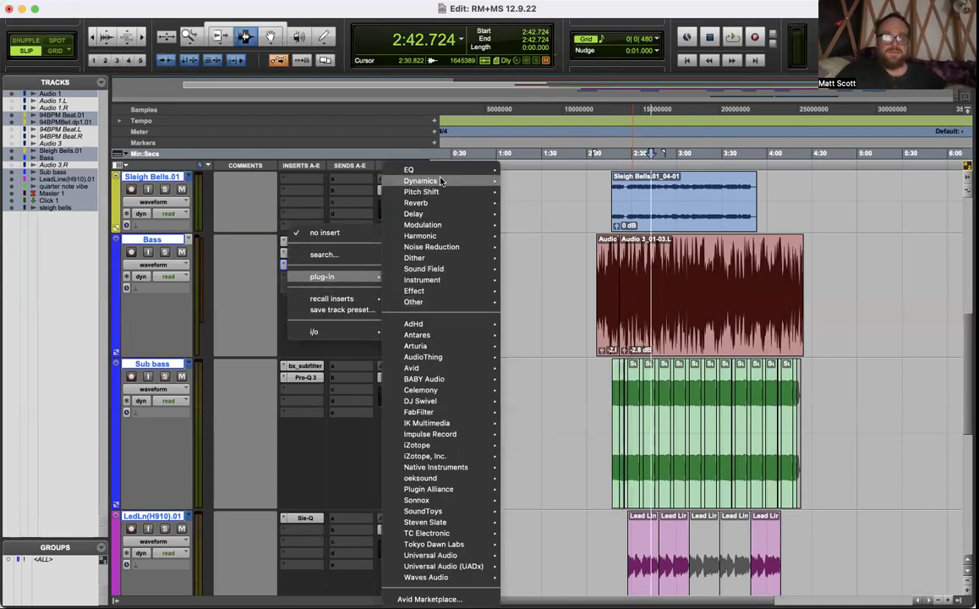
{"action": "mouse_move", "coordinate": [423, 180]}
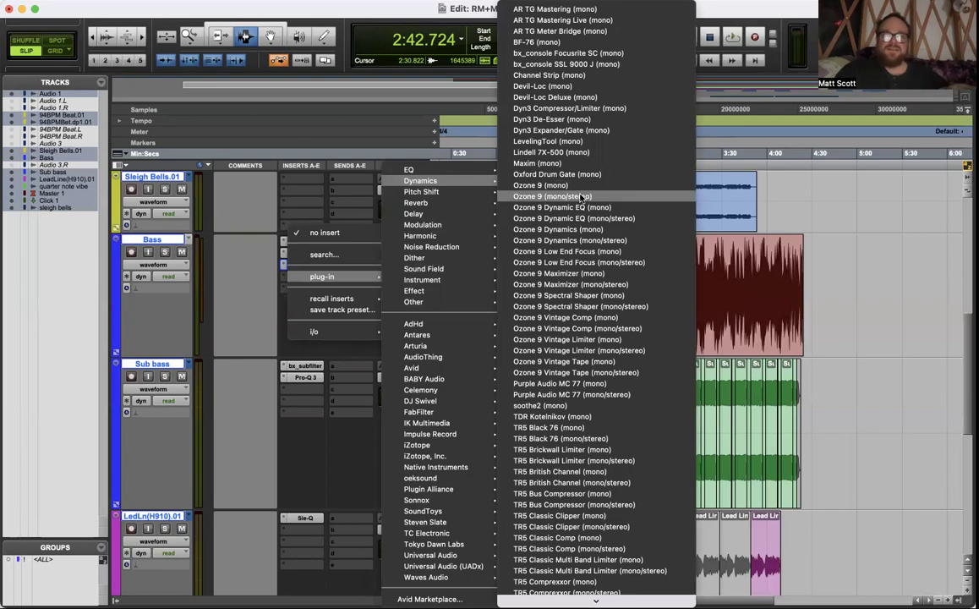
{"action": "mouse_move", "coordinate": [596, 600]}
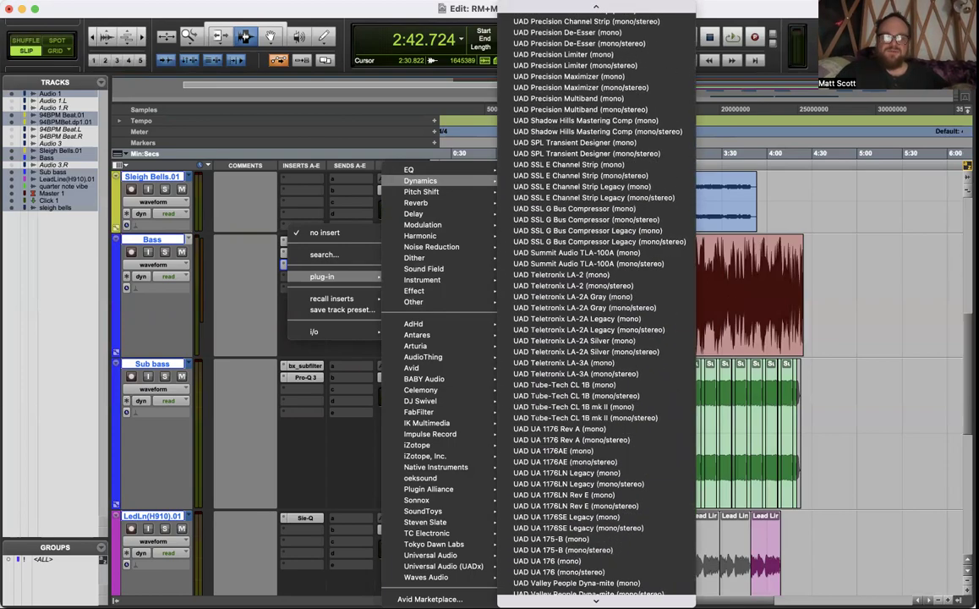
{"action": "mouse_move", "coordinate": [596, 7]}
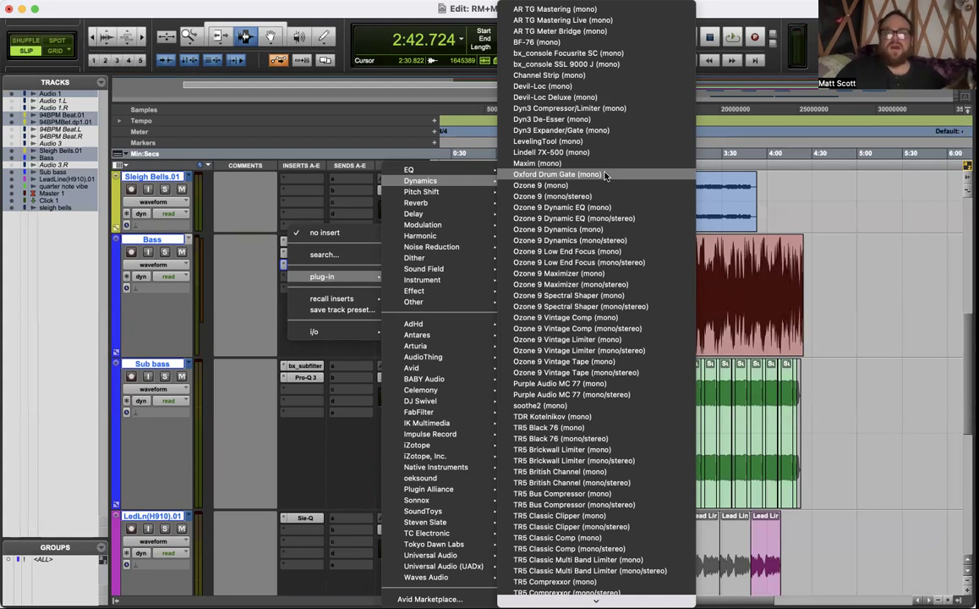
{"action": "key", "text": "Escape"}
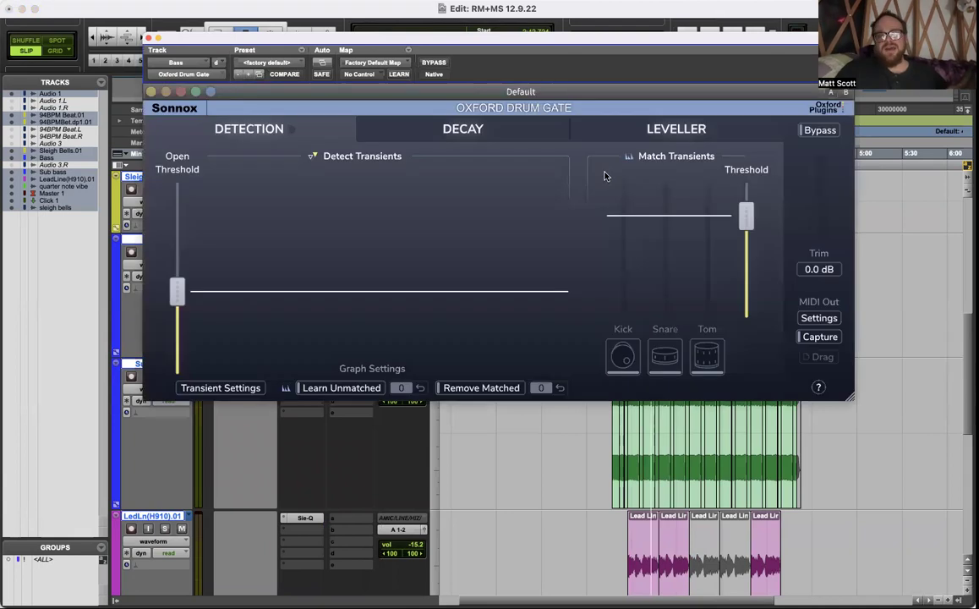
- Drag the Oxford Drum Gate window lower on the screen
{"action": "left_click_drag", "start_coordinate": [511, 43], "coordinate": [511, 145]}
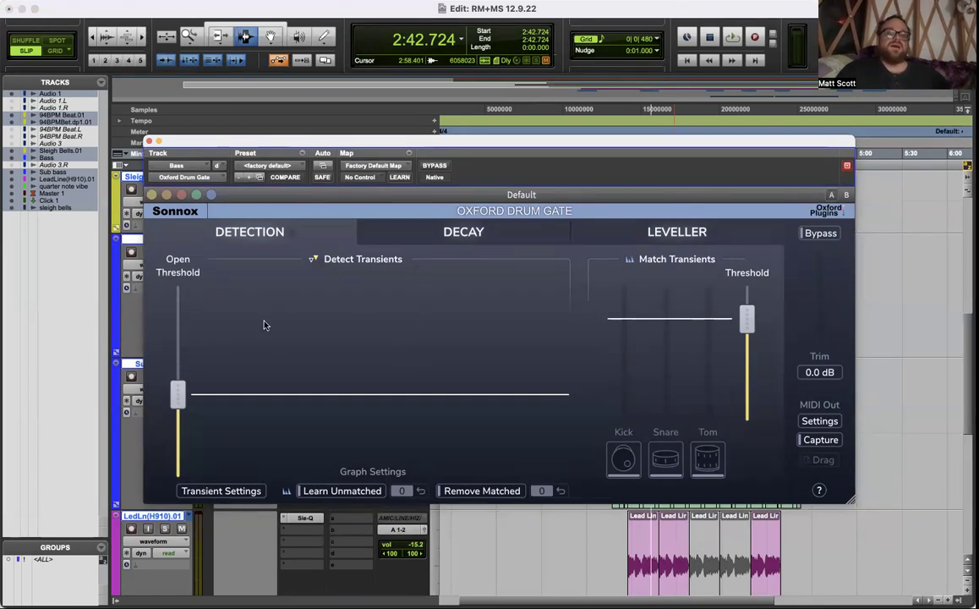
- View the Oxford Drum Gate's Decay and Leveller pages, then return to Detection
{"action": "left_click", "coordinate": [456, 231]}
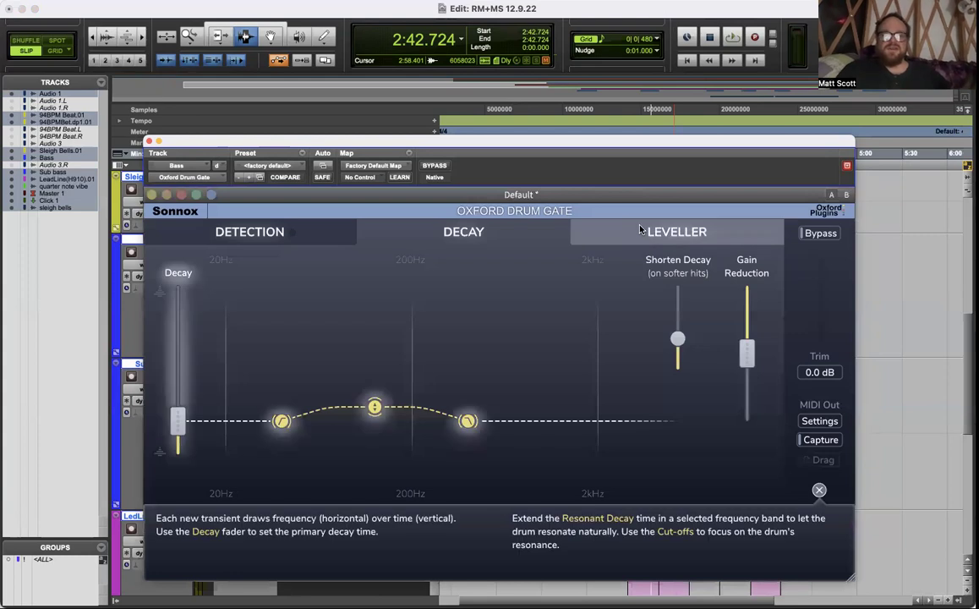
{"action": "left_click", "coordinate": [642, 230]}
{"action": "left_click", "coordinate": [250, 231]}
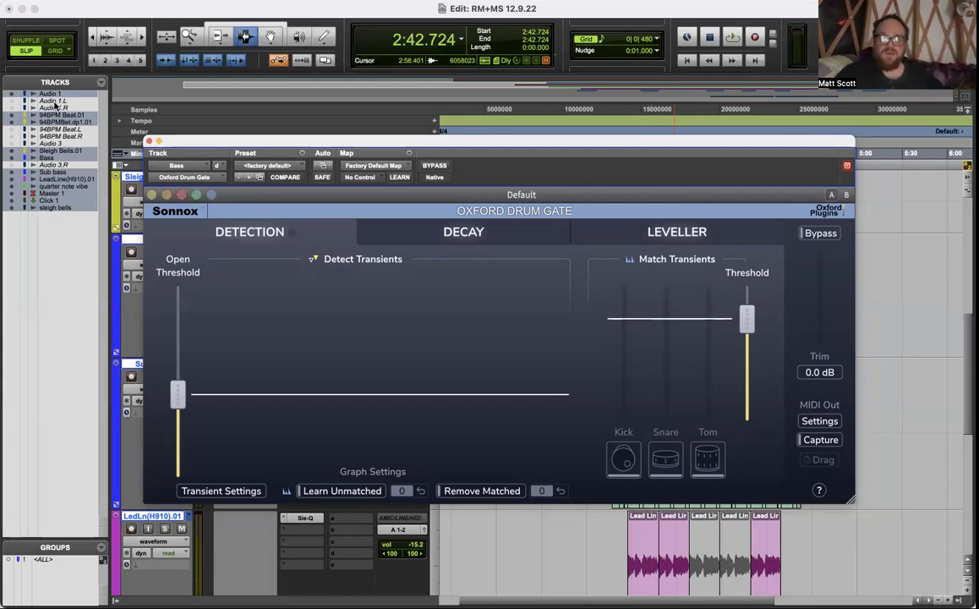
- Close the Drum Gate, insert soothe2 (mono) on Bass's fifth slot, and set its window to large
{"action": "left_click", "coordinate": [149, 142]}
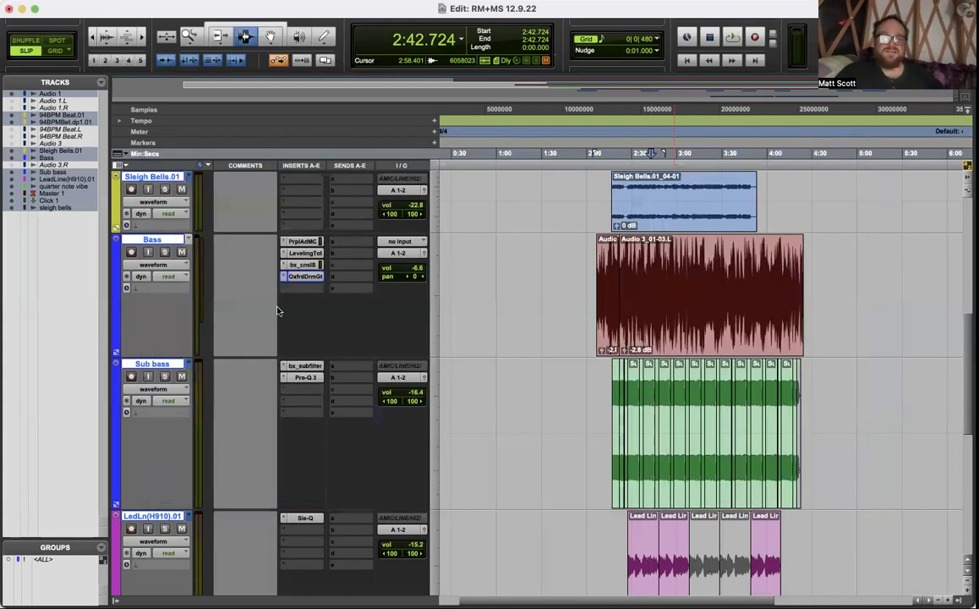
{"action": "left_click", "coordinate": [296, 274]}
{"action": "mouse_move", "coordinate": [339, 290]}
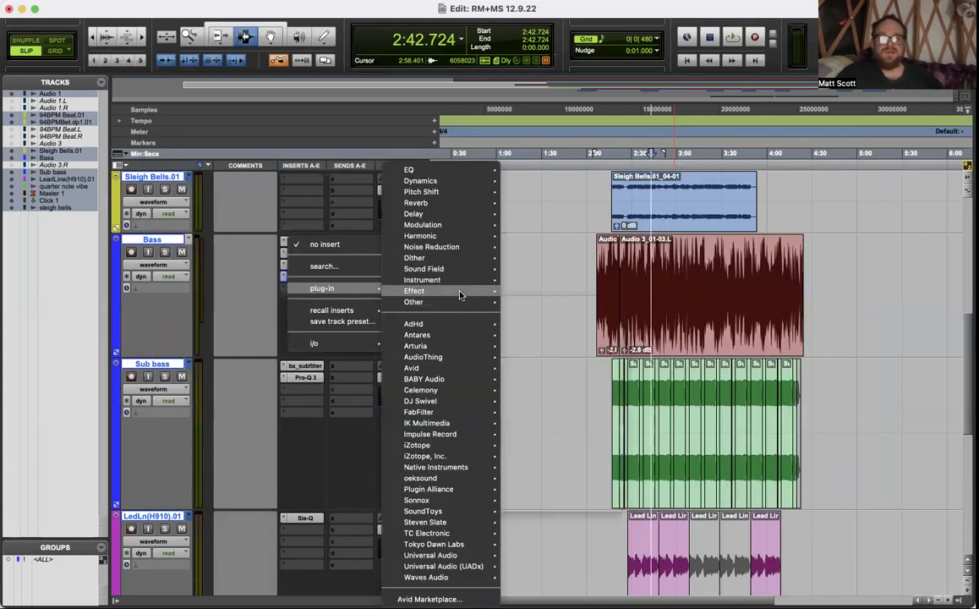
{"action": "mouse_move", "coordinate": [461, 184]}
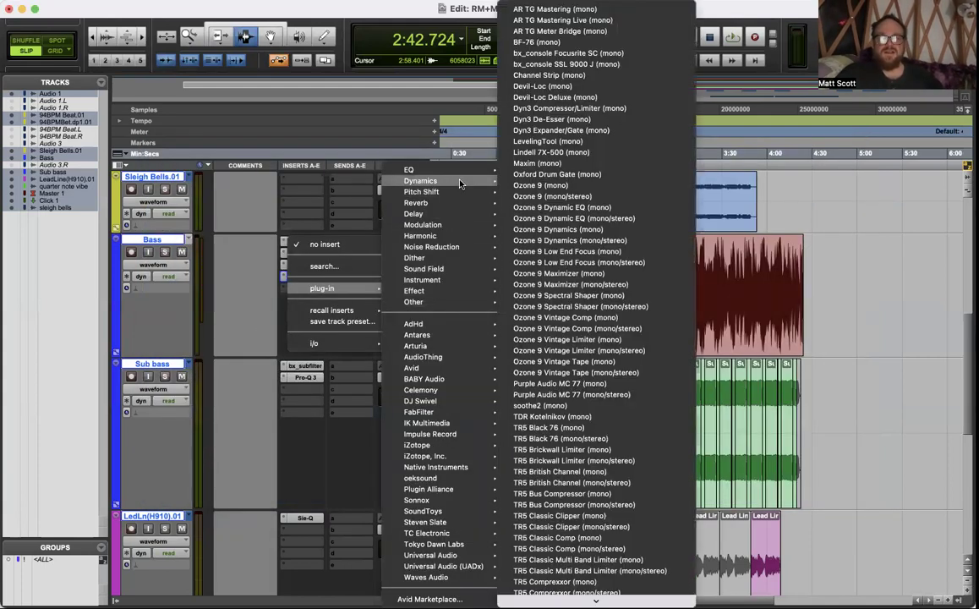
{"action": "left_click", "coordinate": [587, 406]}
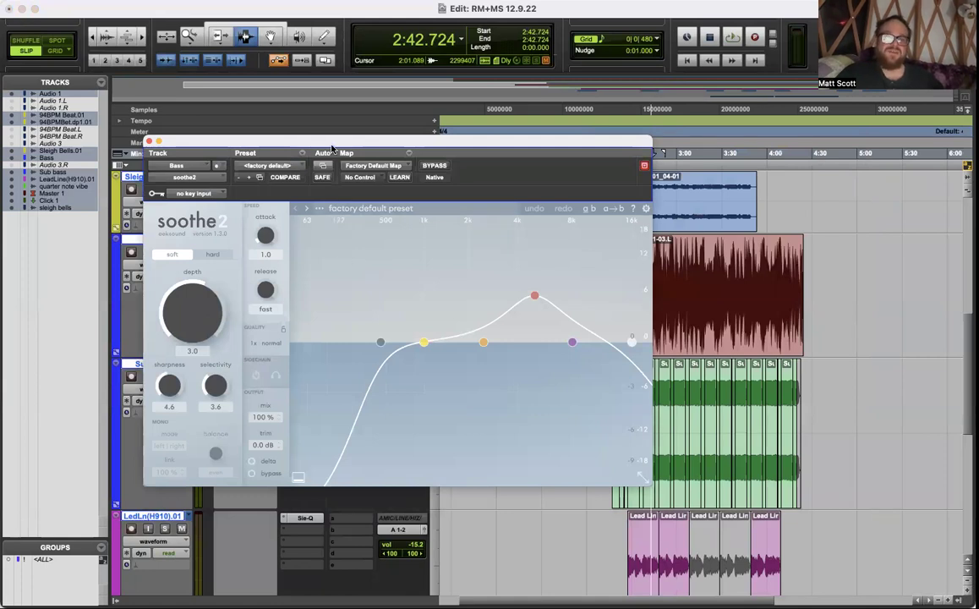
{"action": "left_click_drag", "start_coordinate": [333, 146], "coordinate": [314, 46]}
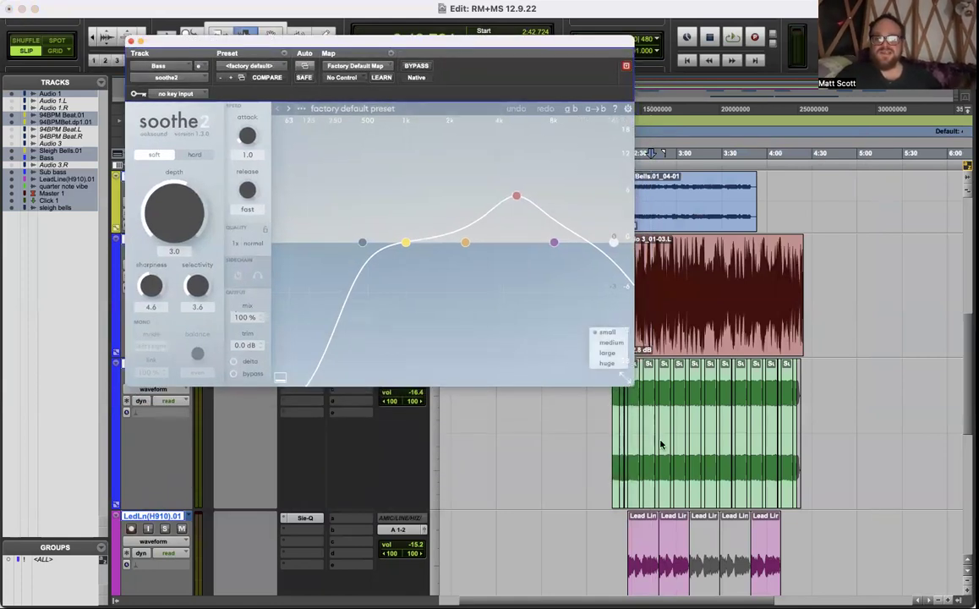
{"action": "left_click", "coordinate": [608, 353]}
- Pull soothe2's band 3 down into a dip at 5k3 Hz with -2.3 dB sensitivity
{"action": "left_click_drag", "start_coordinate": [518, 46], "coordinate": [472, 51]}
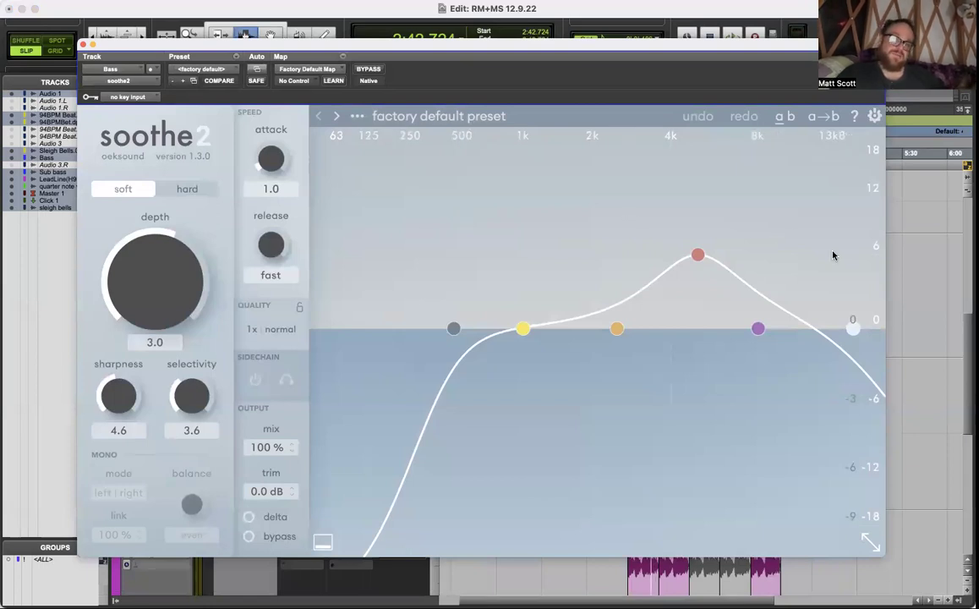
{"action": "left_click_drag", "start_coordinate": [697, 255], "coordinate": [712, 365]}
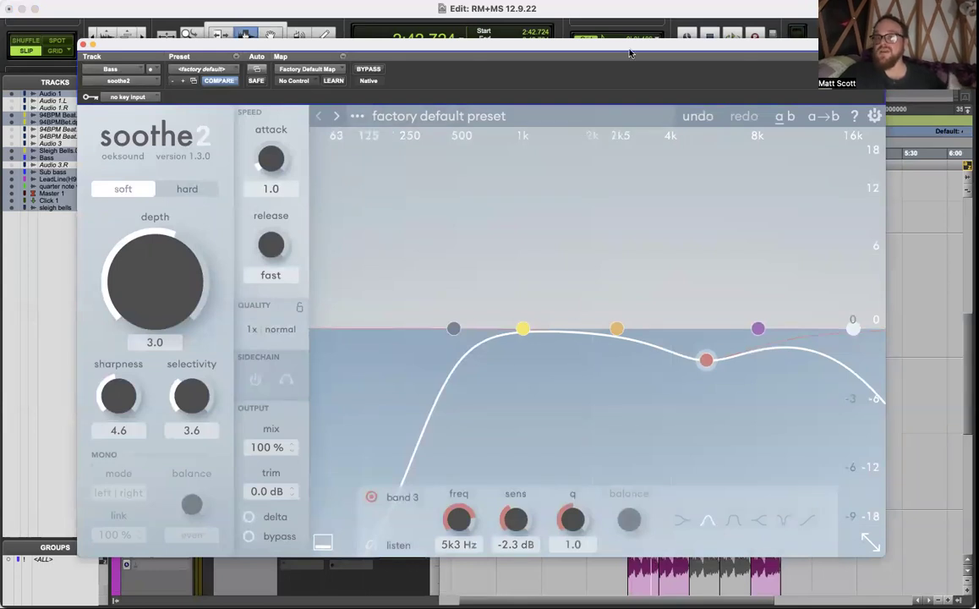
- Raise soothe2's depth to 18.0, then lower it back to 3.6
{"action": "left_click_drag", "start_coordinate": [588, 50], "coordinate": [545, 57]}
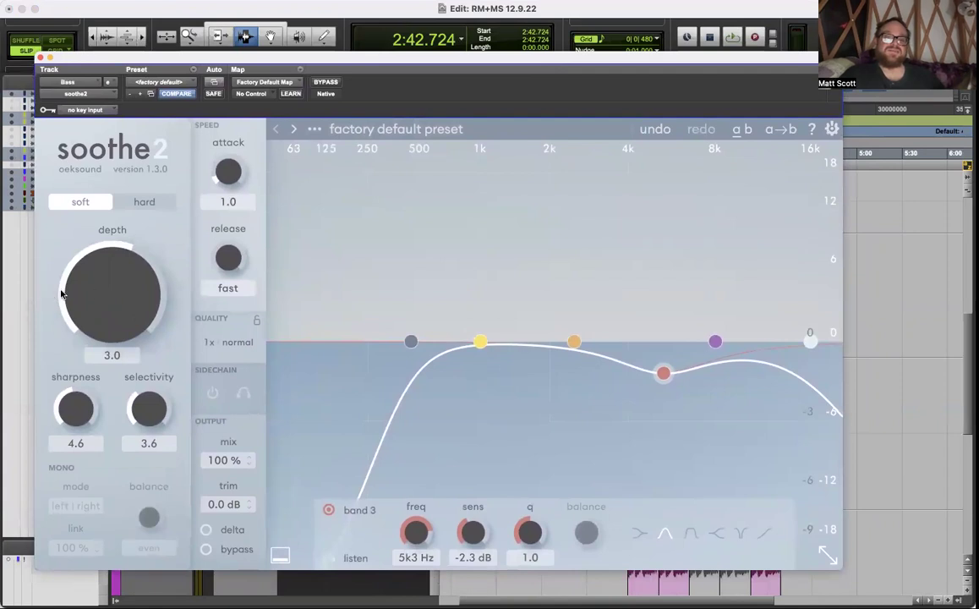
{"action": "left_click_drag", "start_coordinate": [97, 293], "coordinate": [101, 238]}
{"action": "scroll", "coordinate": [103, 269], "scroll_direction": "up", "scroll_amount": 5}
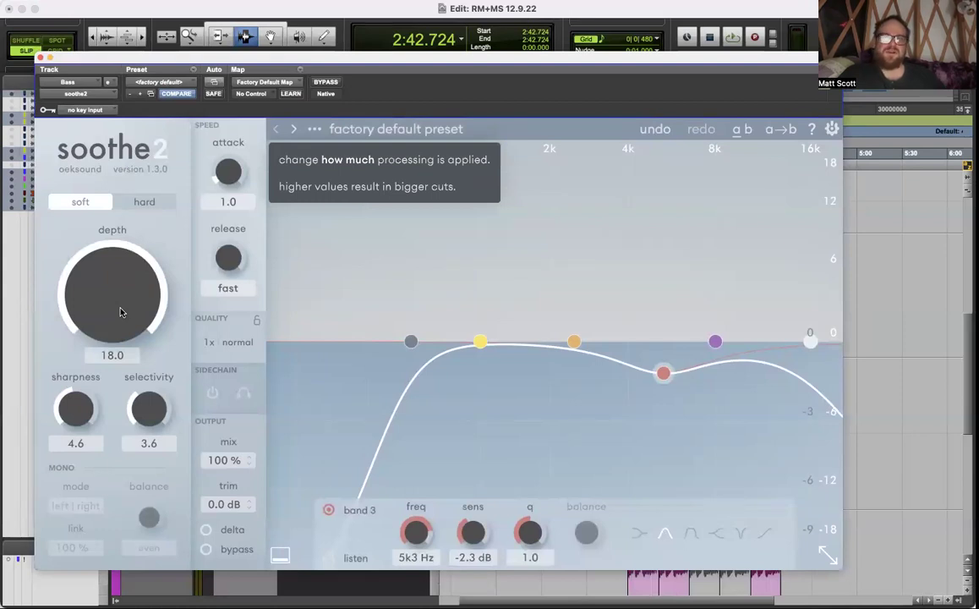
{"action": "left_click_drag", "start_coordinate": [120, 312], "coordinate": [120, 376]}
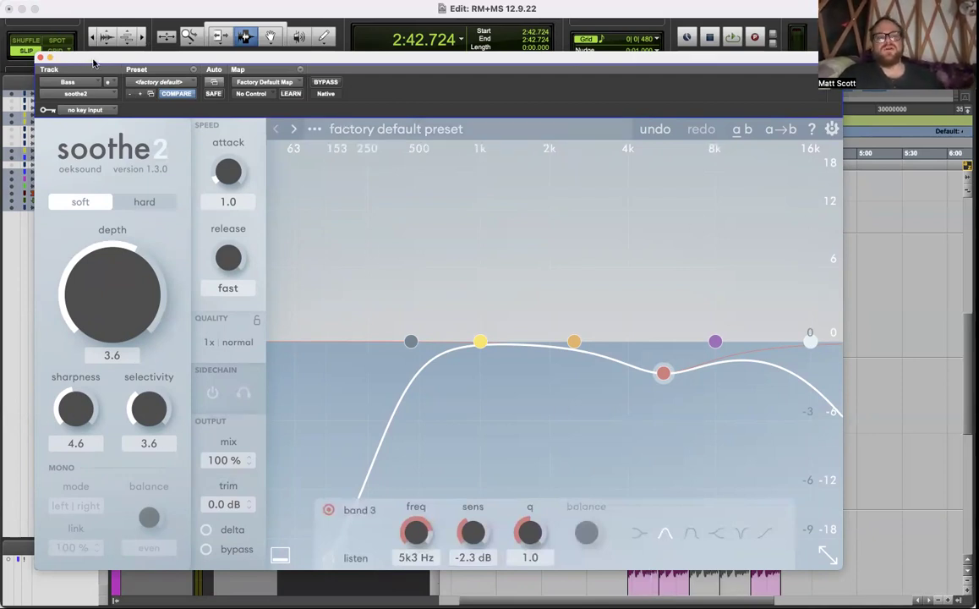
{"action": "left_click_drag", "start_coordinate": [93, 63], "coordinate": [145, 87]}
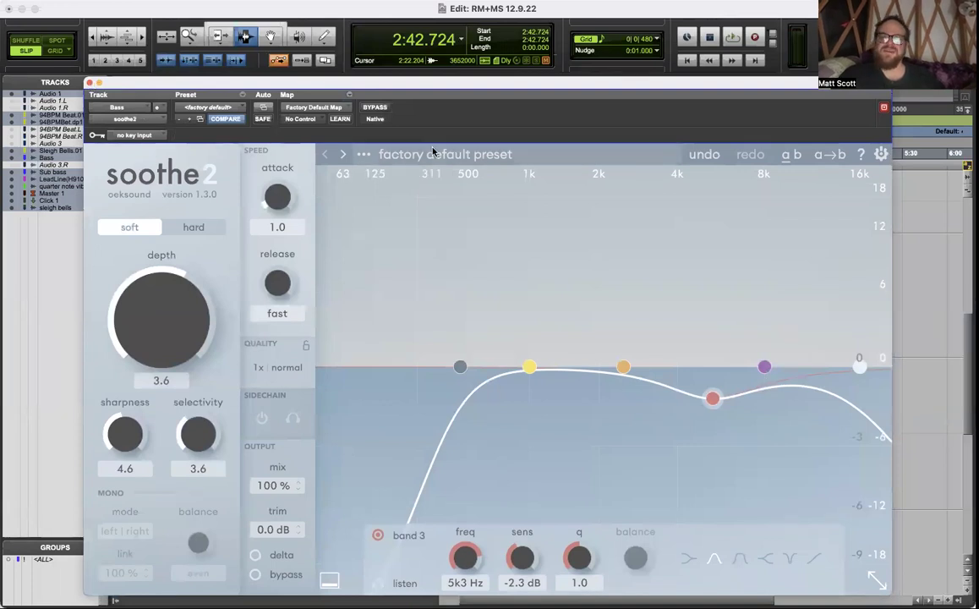
- Load soothe2's Orchestral fender preset from the Orchestral folder
{"action": "left_click", "coordinate": [388, 155]}
{"action": "scroll", "coordinate": [406, 429], "scroll_direction": "down", "scroll_amount": 3}
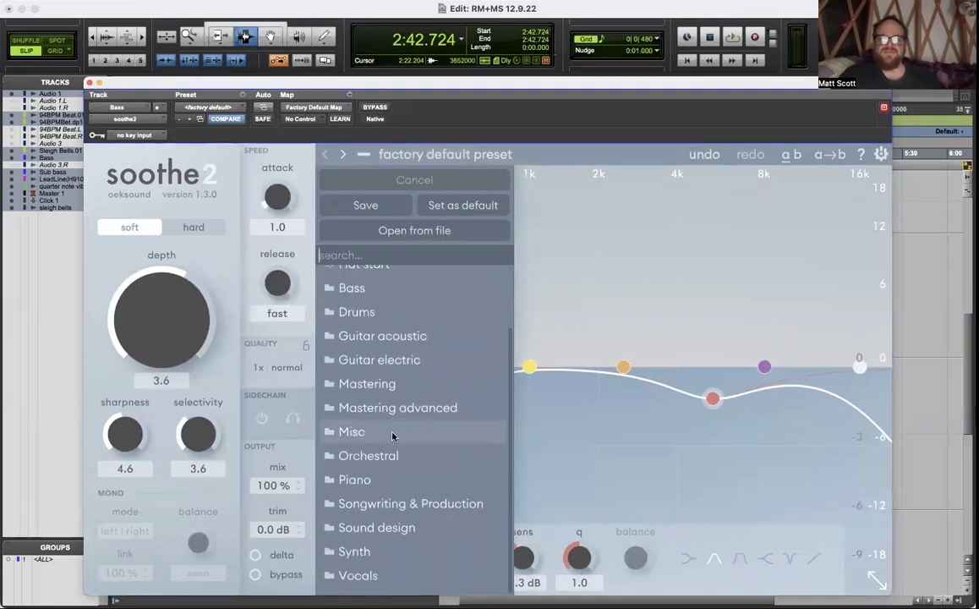
{"action": "mouse_move", "coordinate": [387, 456]}
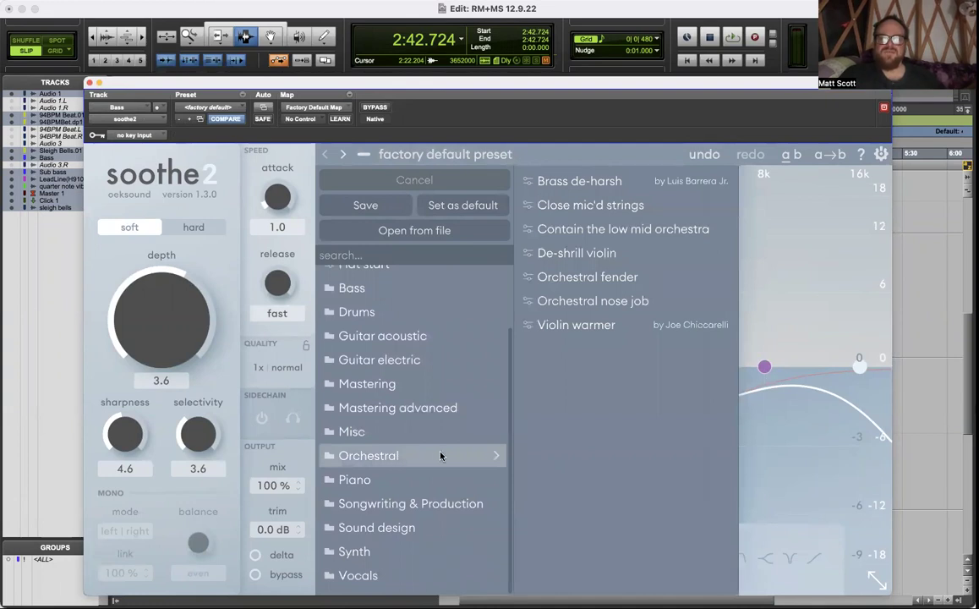
{"action": "left_click", "coordinate": [574, 279]}
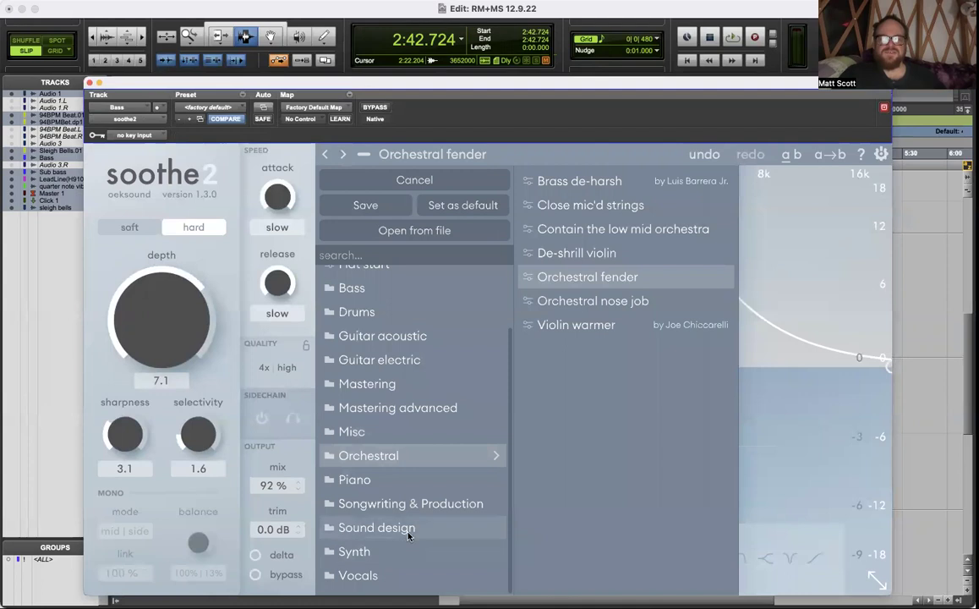
{"action": "left_click", "coordinate": [725, 221]}
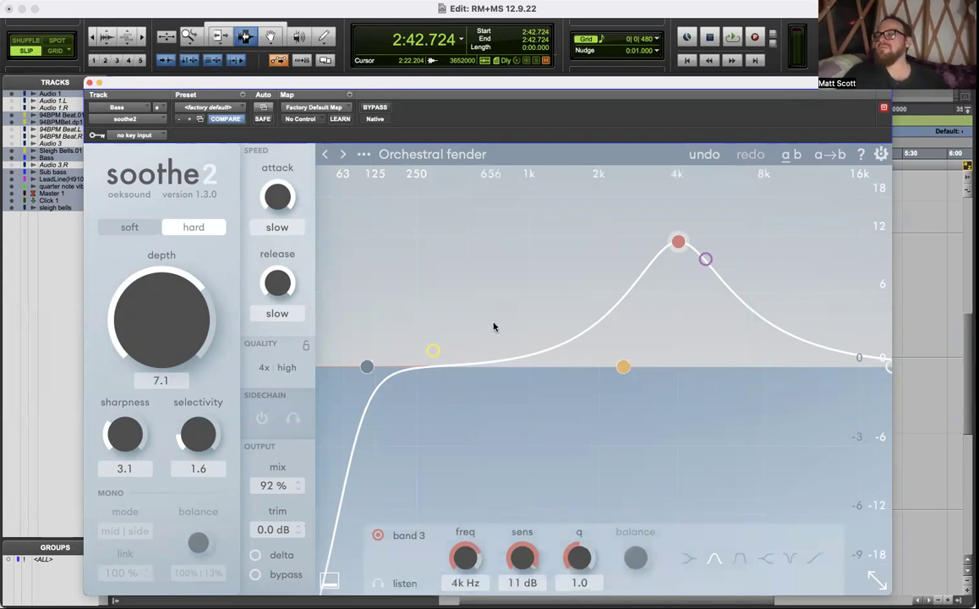
- Close soothe2, then open and close MC77, Leveling Tool, SSL 9000 J and Oxford Drum Gate in turn
{"action": "left_click", "coordinate": [89, 82]}
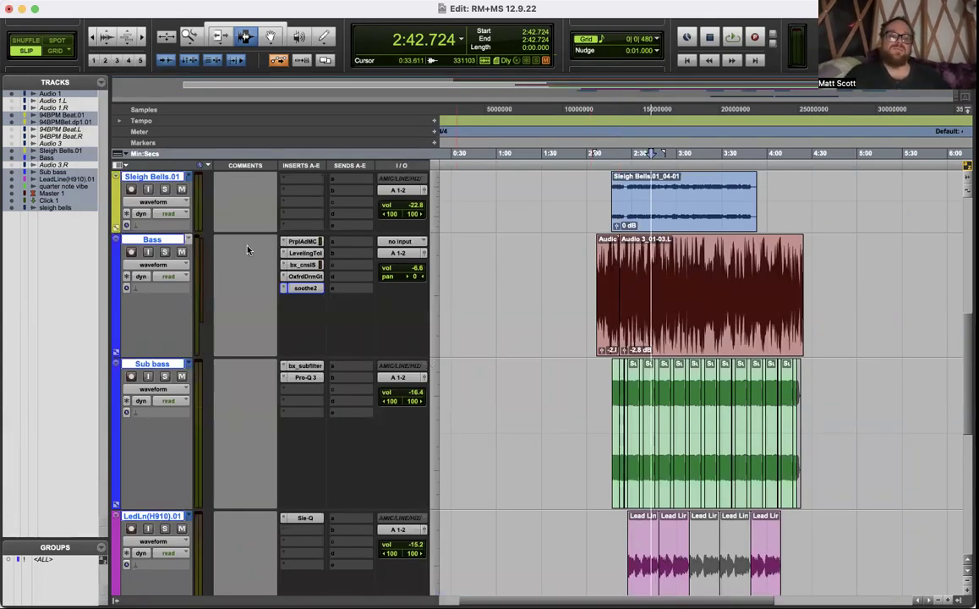
{"action": "left_click", "coordinate": [302, 241]}
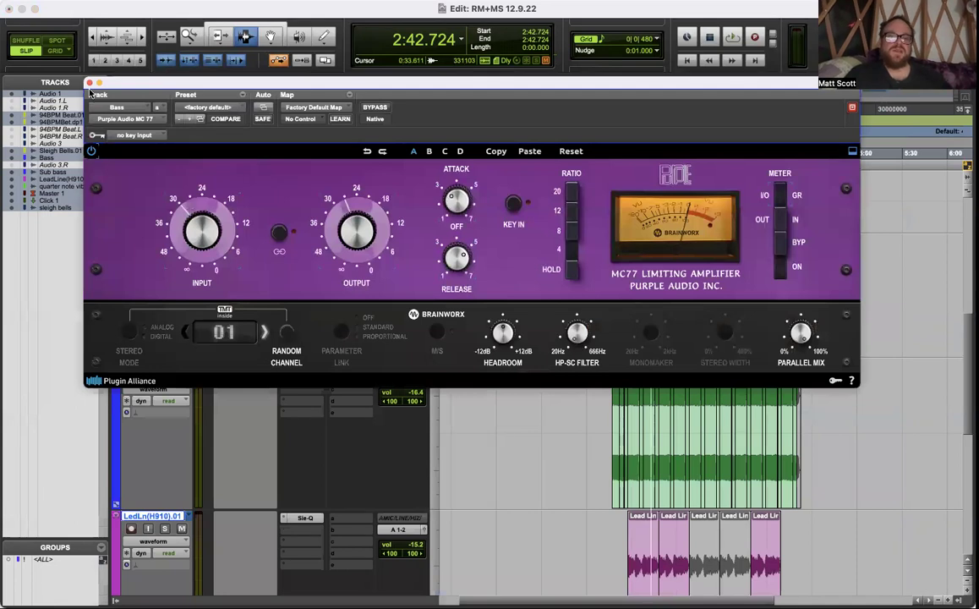
{"action": "left_click", "coordinate": [89, 82]}
{"action": "left_click", "coordinate": [305, 253]}
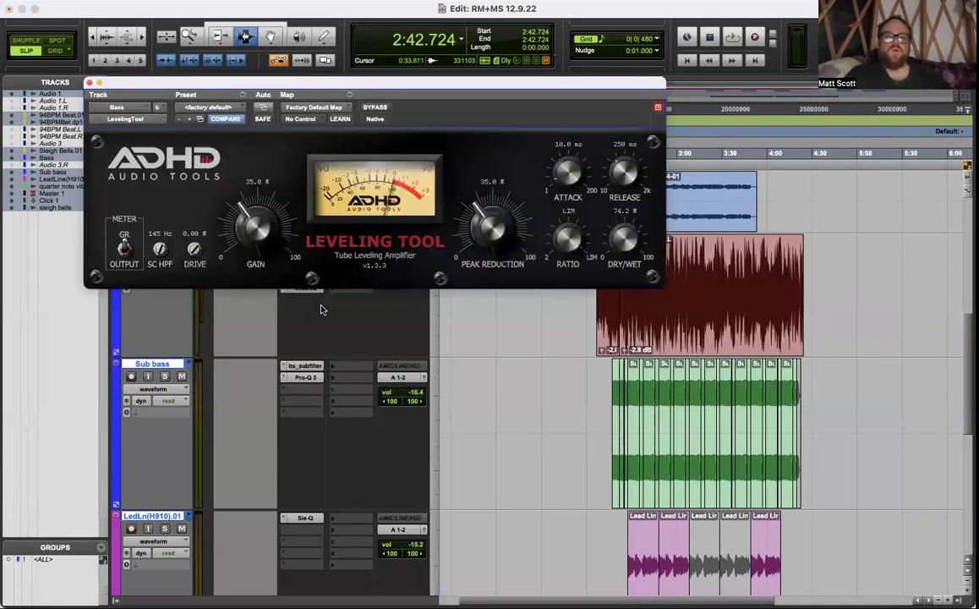
{"action": "left_click", "coordinate": [89, 82]}
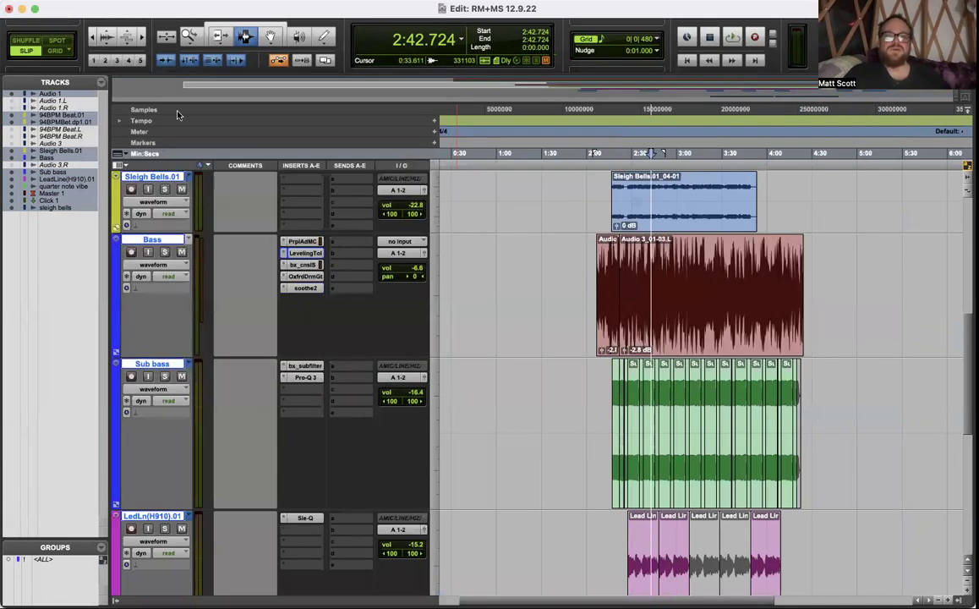
{"action": "left_click", "coordinate": [301, 265]}
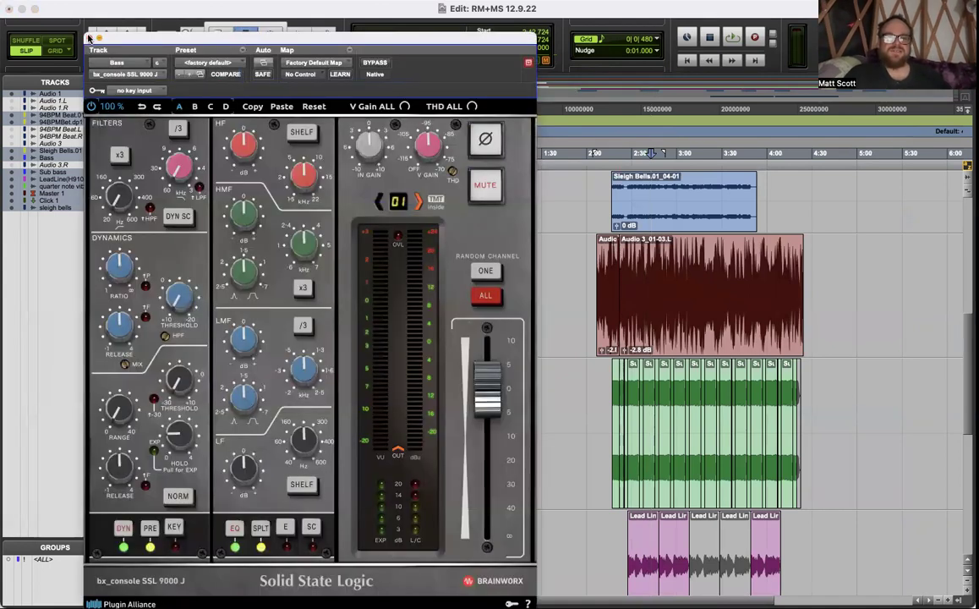
{"action": "left_click", "coordinate": [87, 38]}
{"action": "left_click", "coordinate": [305, 277]}
{"action": "left_click", "coordinate": [89, 39]}
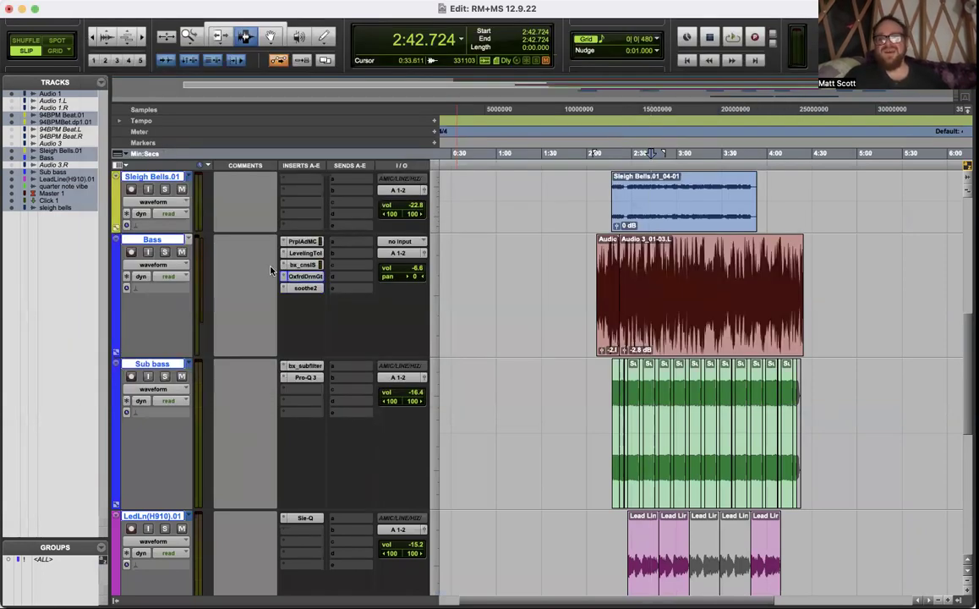